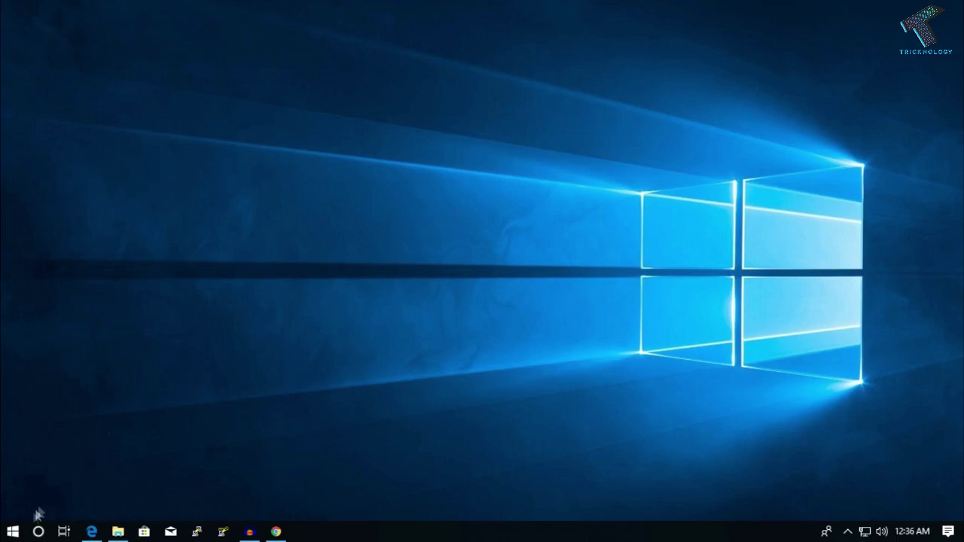
Open the Windows 10 Start menu from the taskbar Start button.
click(18, 532)
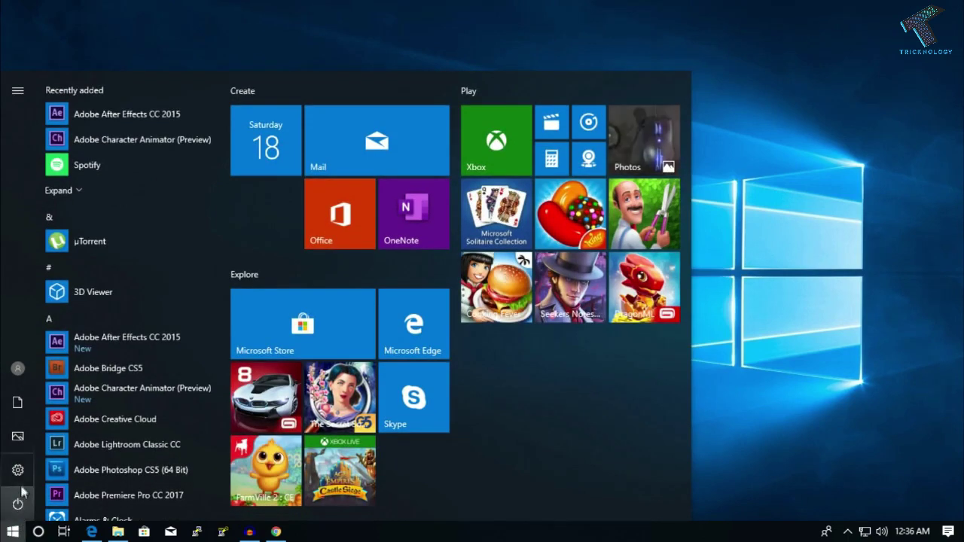
Launch Windows Settings in a restored, non-fullscreen window and go to System.
click(17, 469)
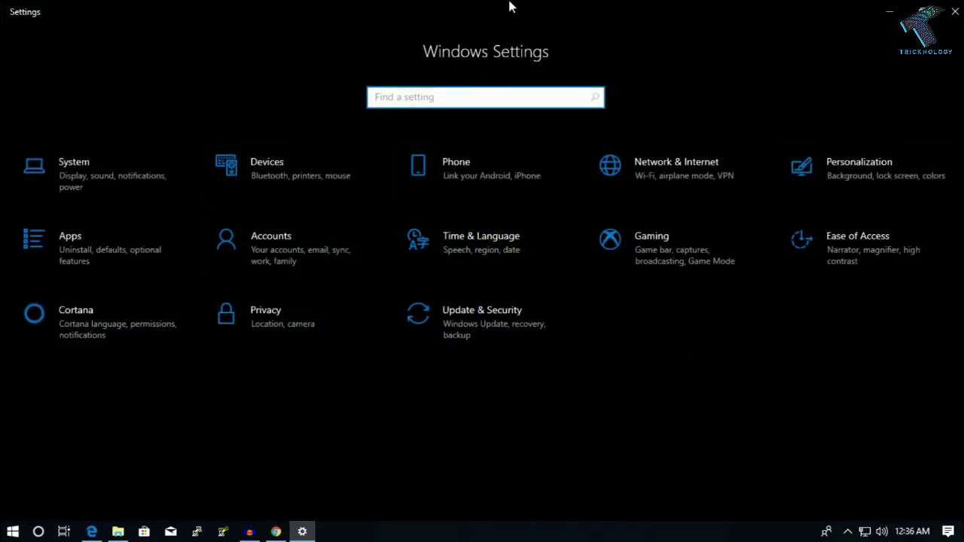
double_click(510, 6)
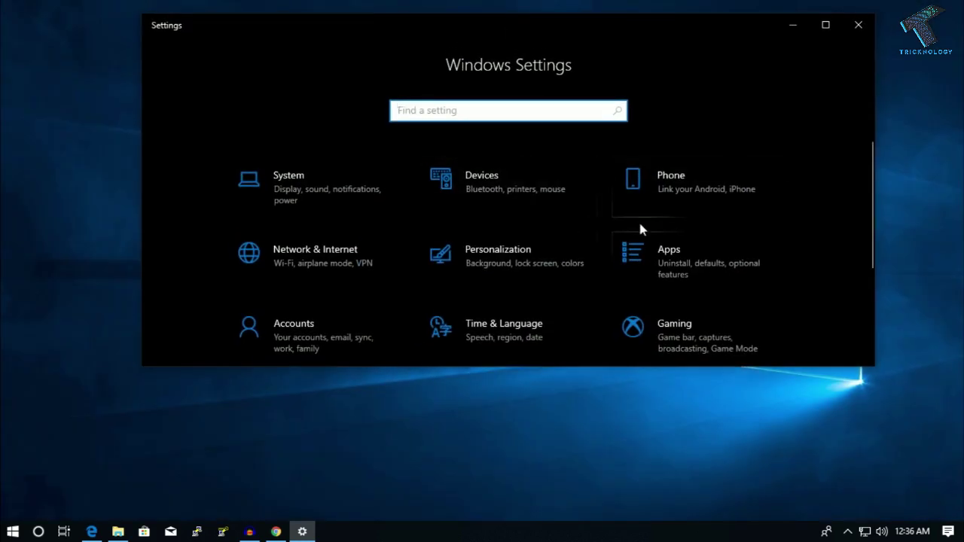
click(315, 199)
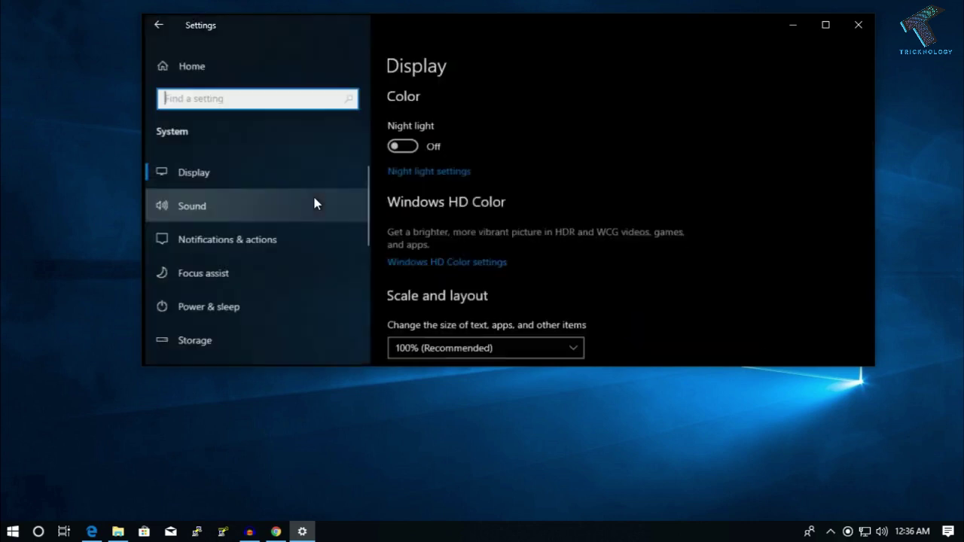
Show the Storage page with local drive usage and the Storage sense options.
drag(376, 366, 376, 510)
scroll(293, 276, down, 1)
scroll(295, 283, up, 1)
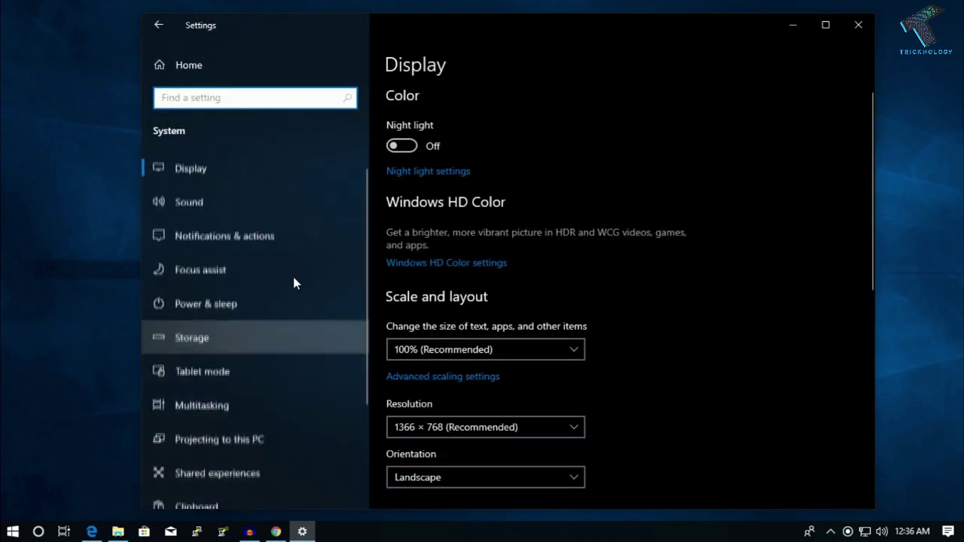
scroll(289, 217, down, 1)
scroll(288, 215, up, 1)
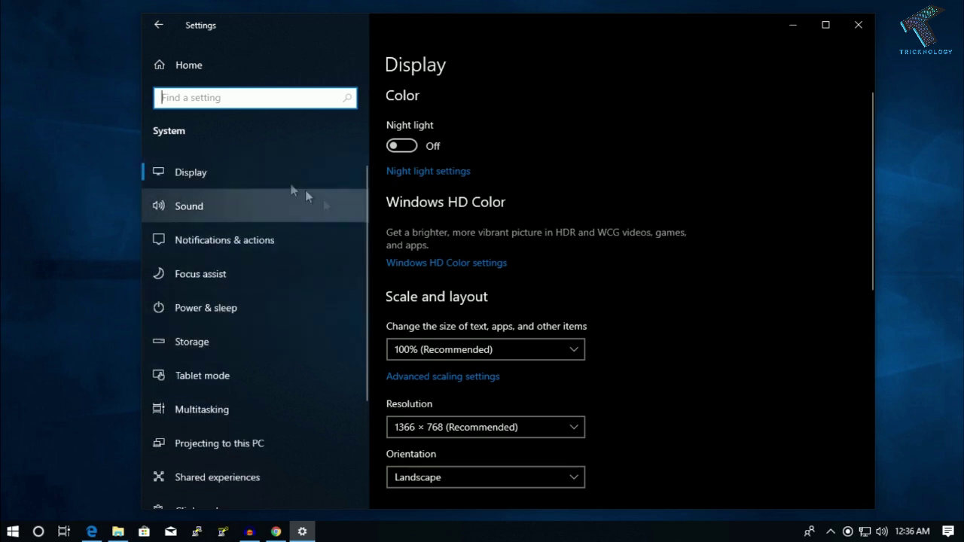
scroll(256, 289, down, 1)
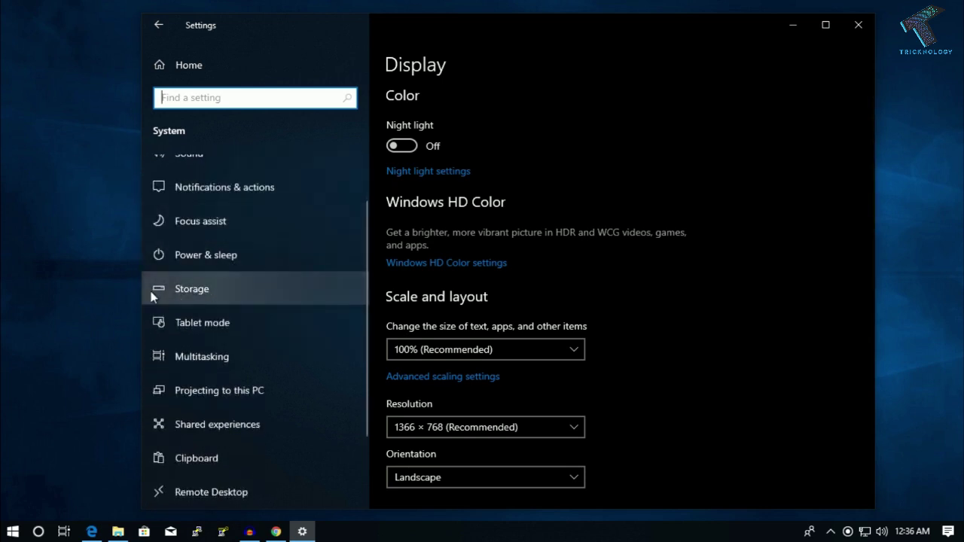
click(203, 292)
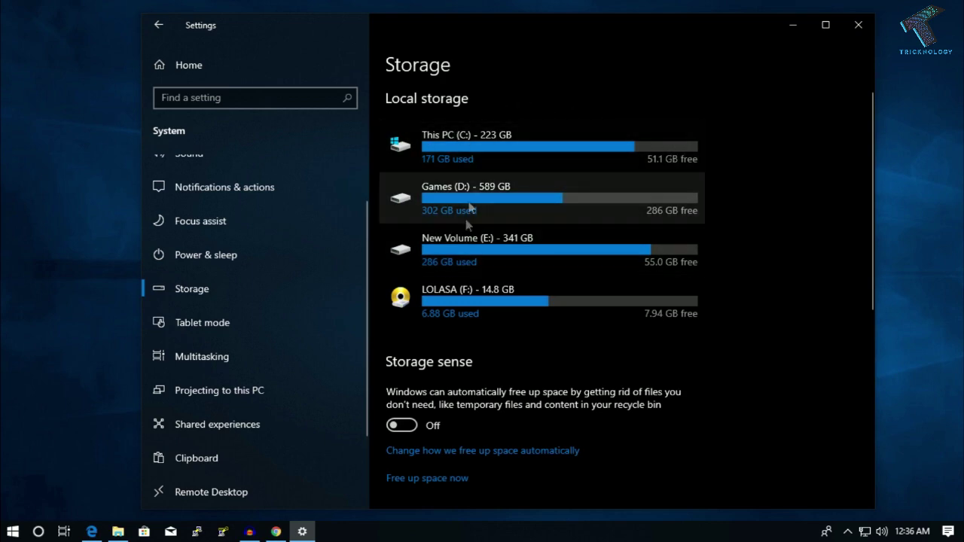
scroll(579, 336, down, 5)
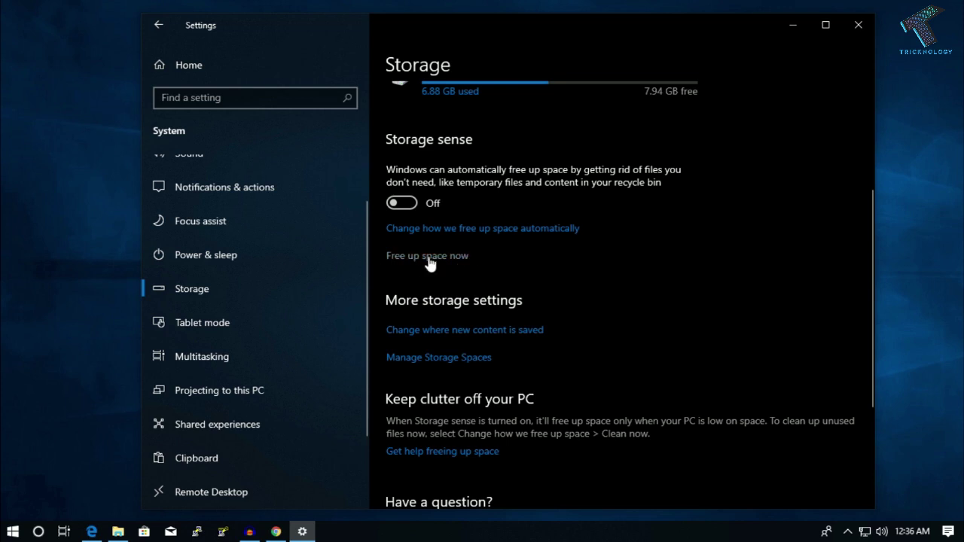
Scan for removable temporary files with Free up space now and review the list.
click(429, 256)
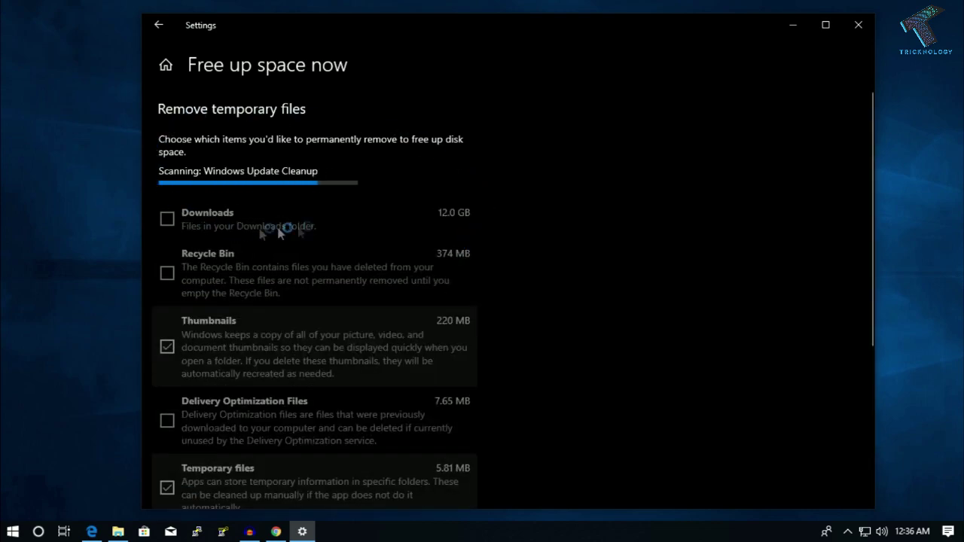
scroll(378, 250, down, 2)
scroll(383, 246, down, 5)
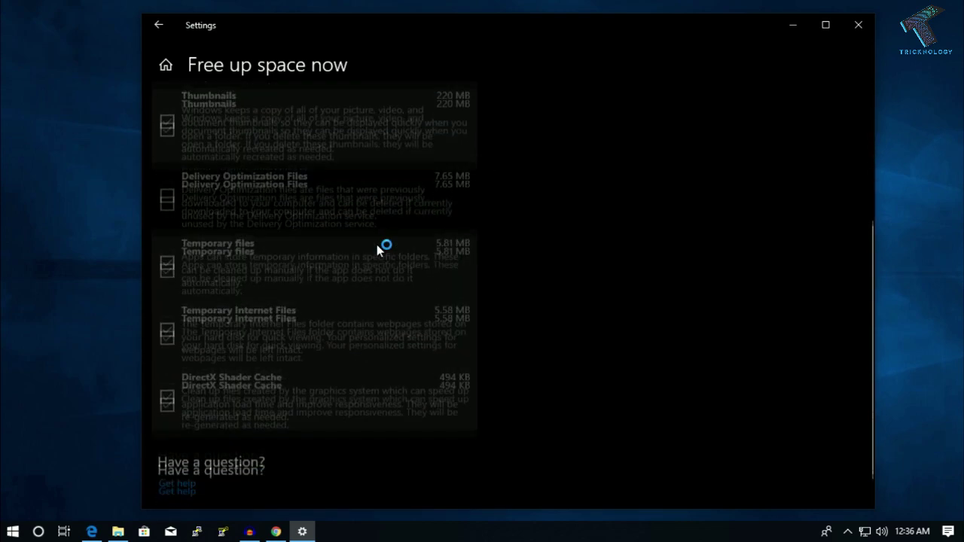
scroll(369, 136, up, 4)
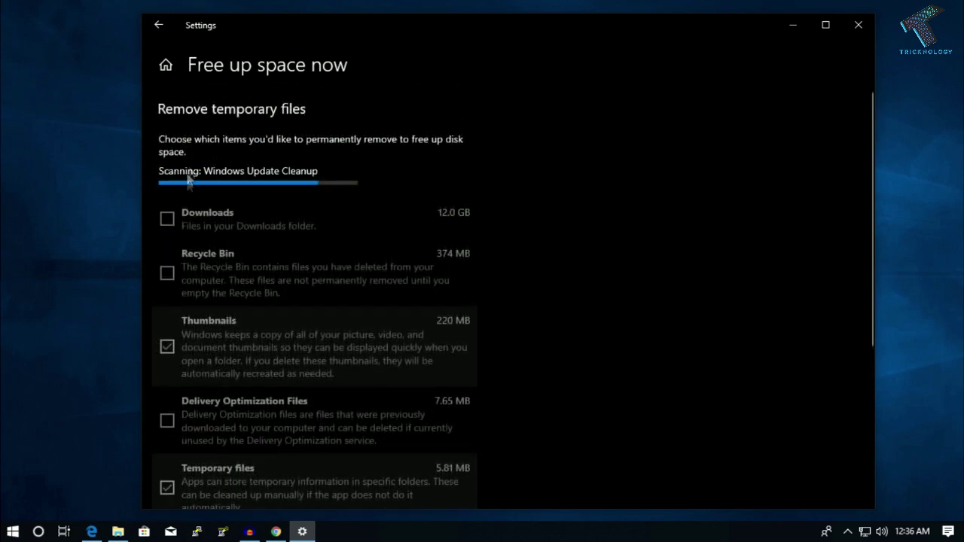
scroll(359, 254, down, 2)
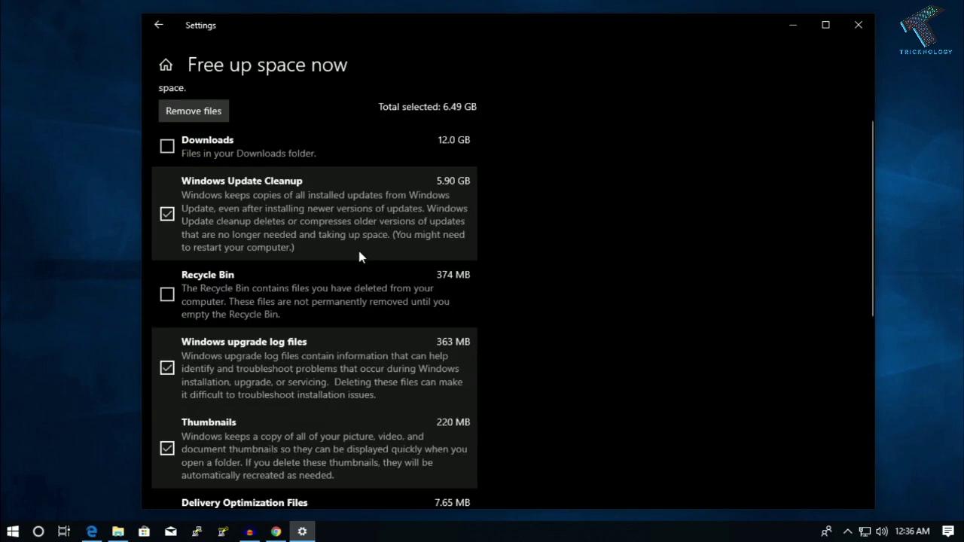
scroll(327, 271, down, 4)
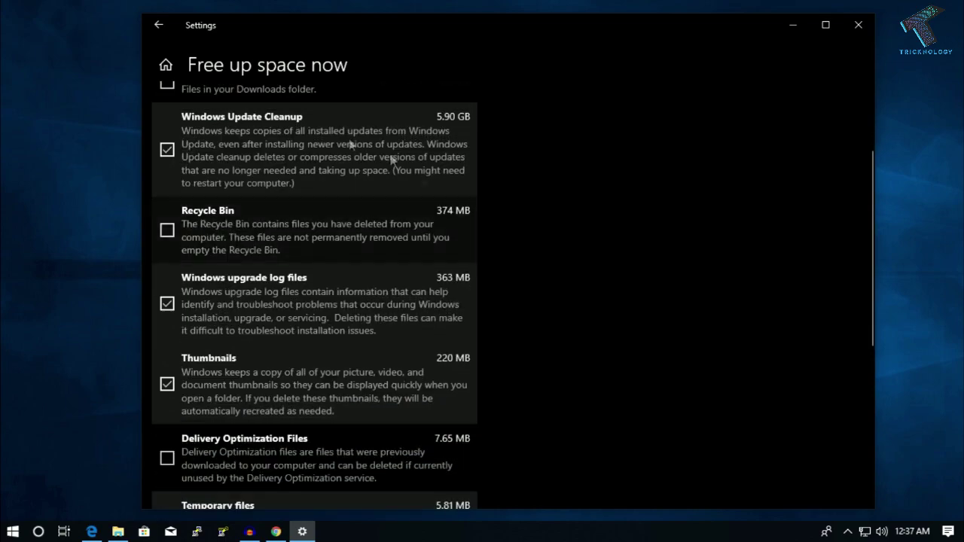
scroll(334, 314, down, 2)
scroll(347, 321, down, 4)
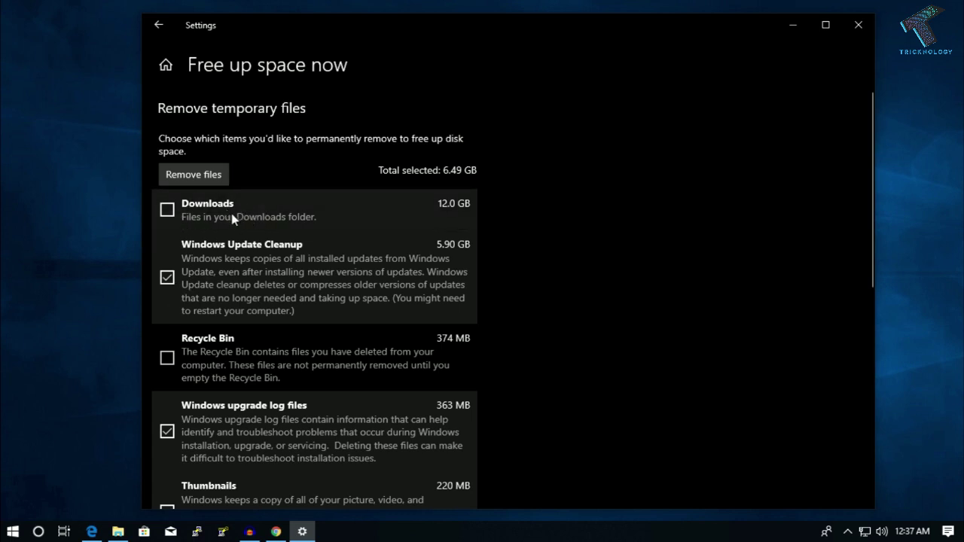
Add Recycle Bin and Delivery Optimization Files, leave Downloads out, and remove the 6.86 GB.
click(205, 218)
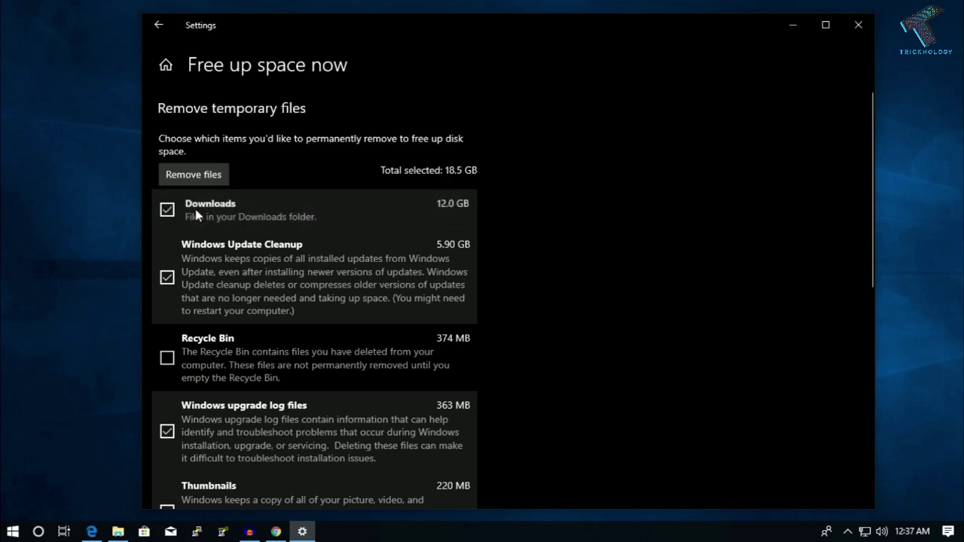
click(200, 214)
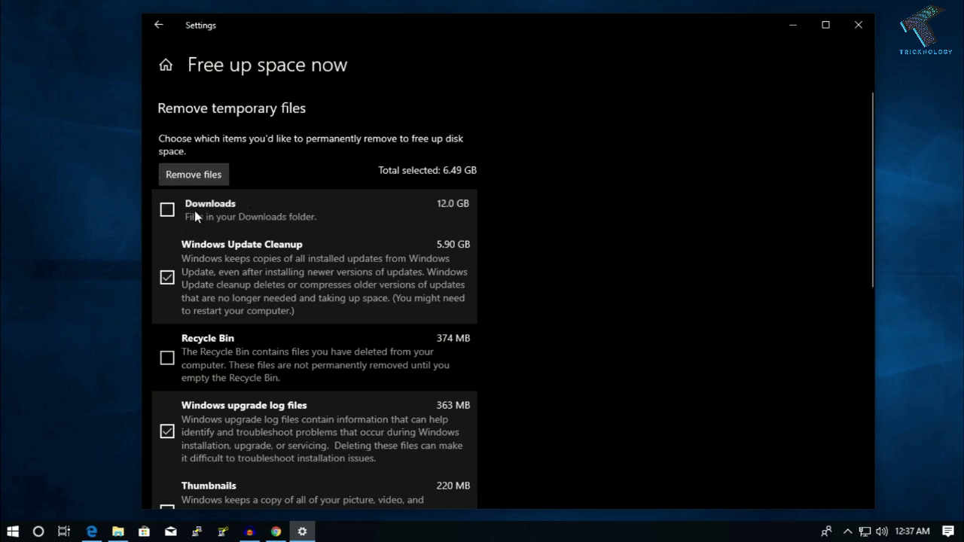
scroll(405, 218, down, 1)
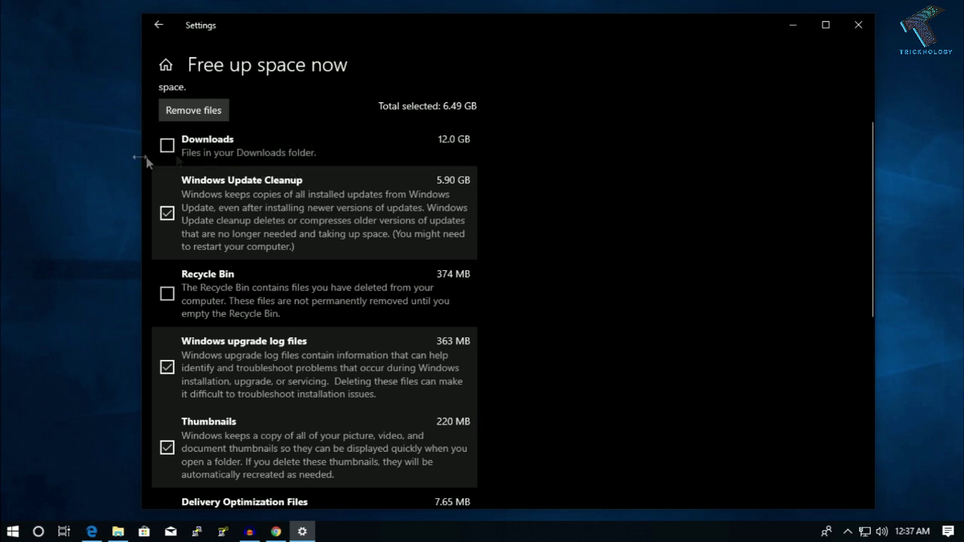
scroll(326, 250, down, 1)
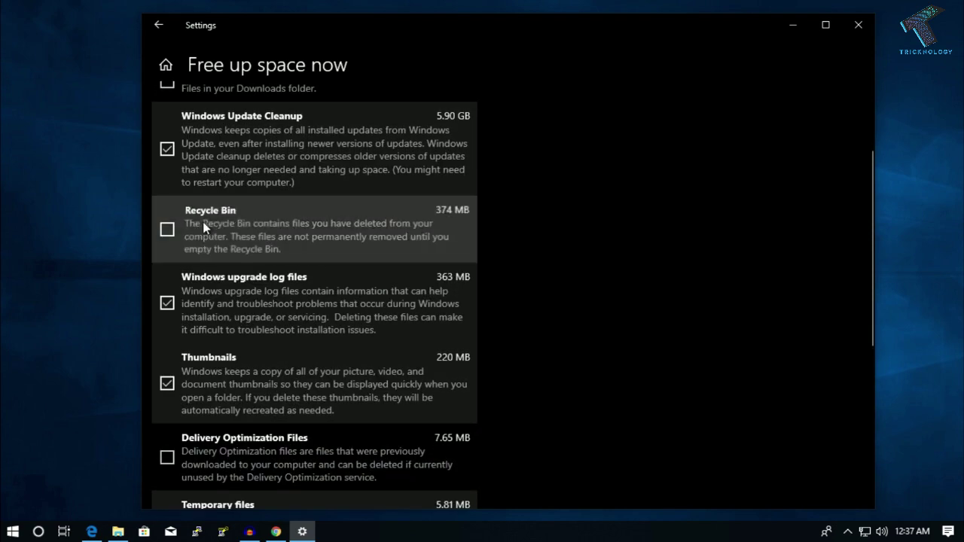
click(202, 221)
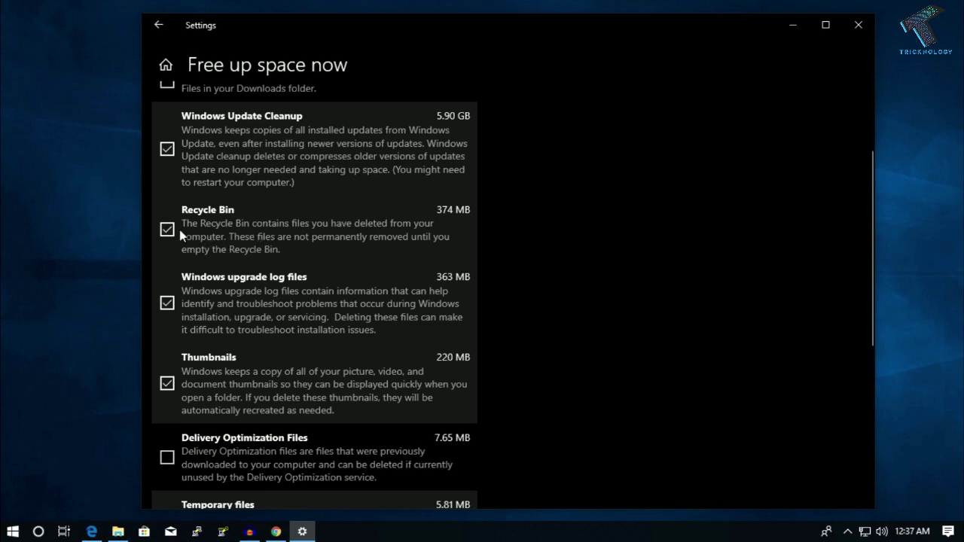
scroll(179, 235, down, 1)
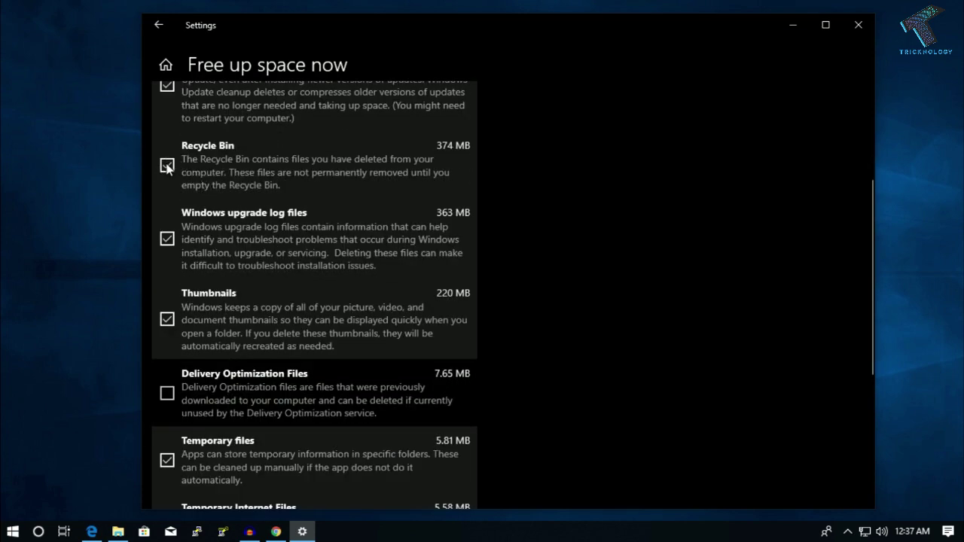
scroll(299, 188, down, 2)
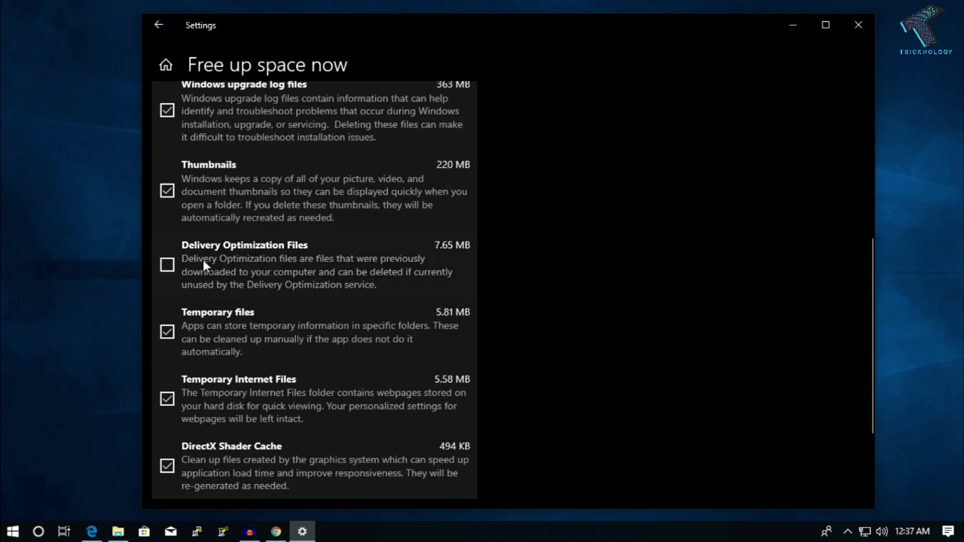
click(203, 260)
scroll(241, 281, down, 2)
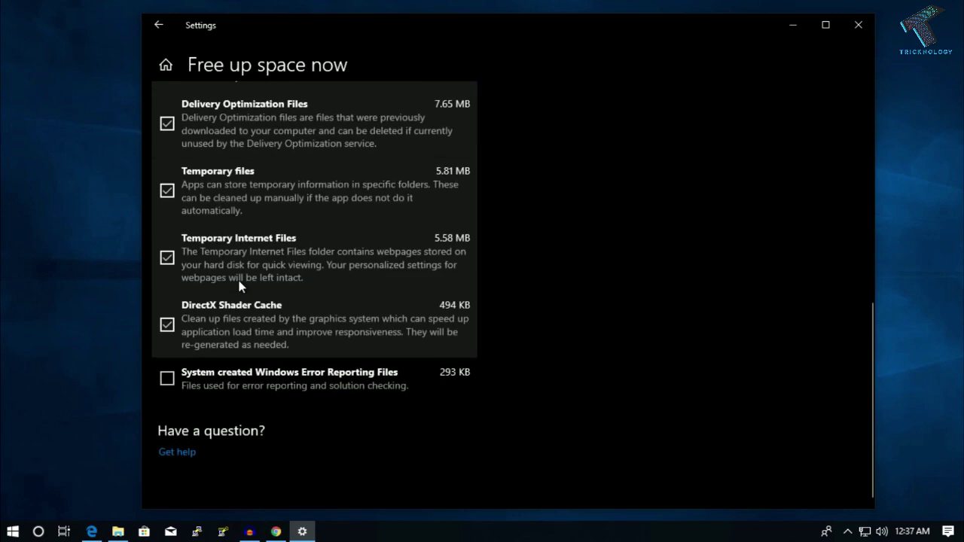
scroll(256, 339, up, 6)
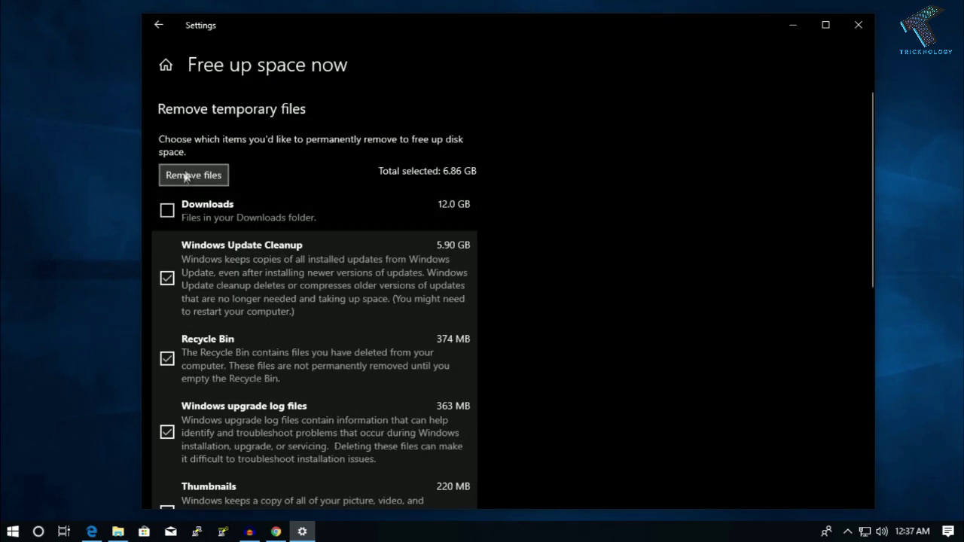
click(199, 175)
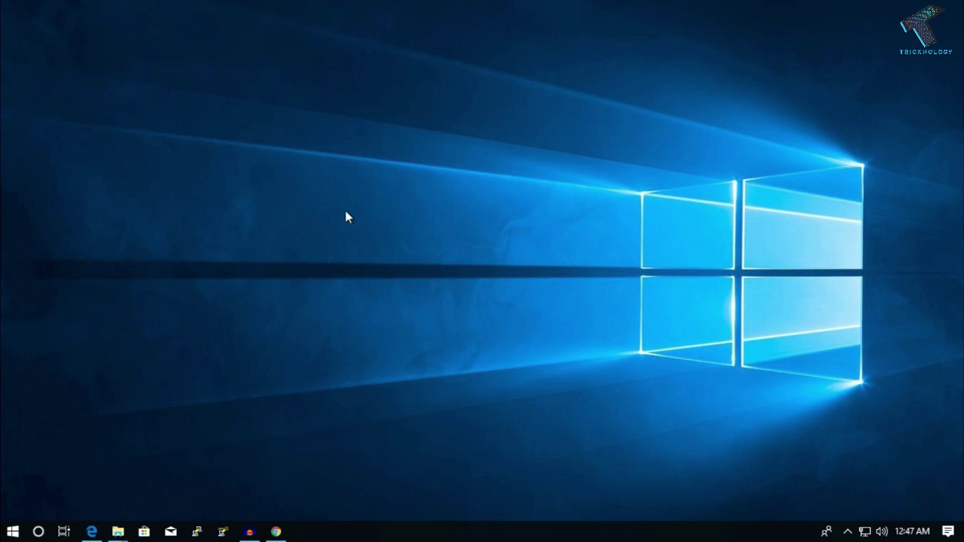
Open the Run dialog and run %temp% to show the user's Temp folder.
key(super+r)
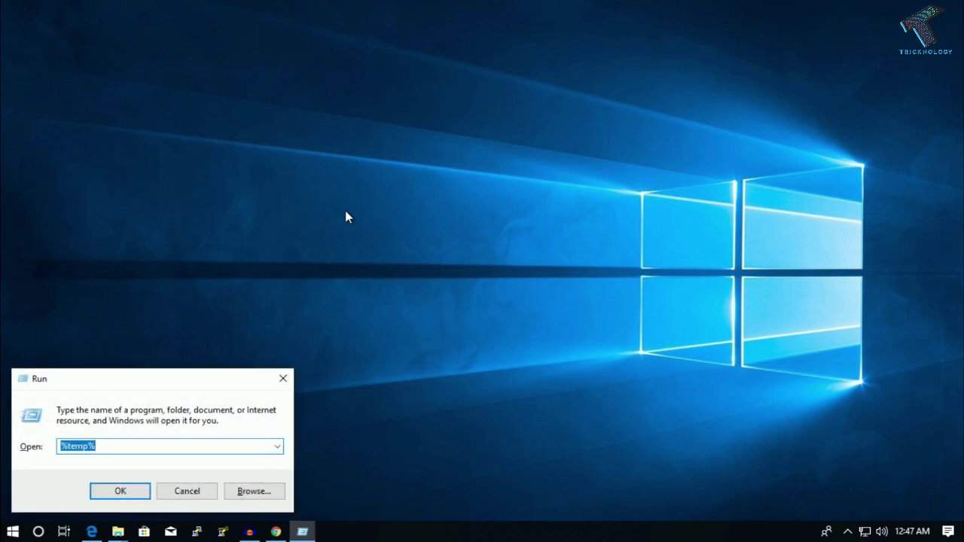
drag(155, 378, 208, 328)
click(337, 329)
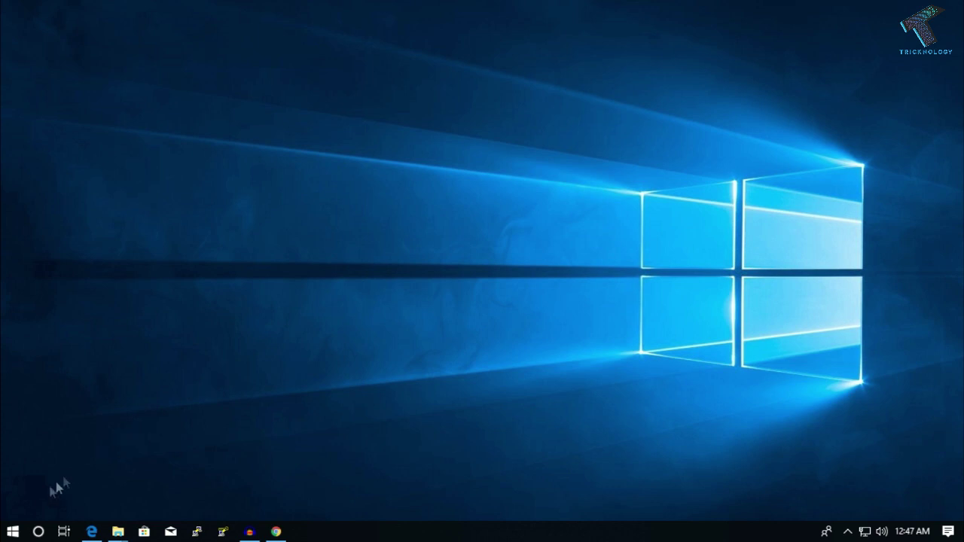
click(7, 532)
click(6, 533)
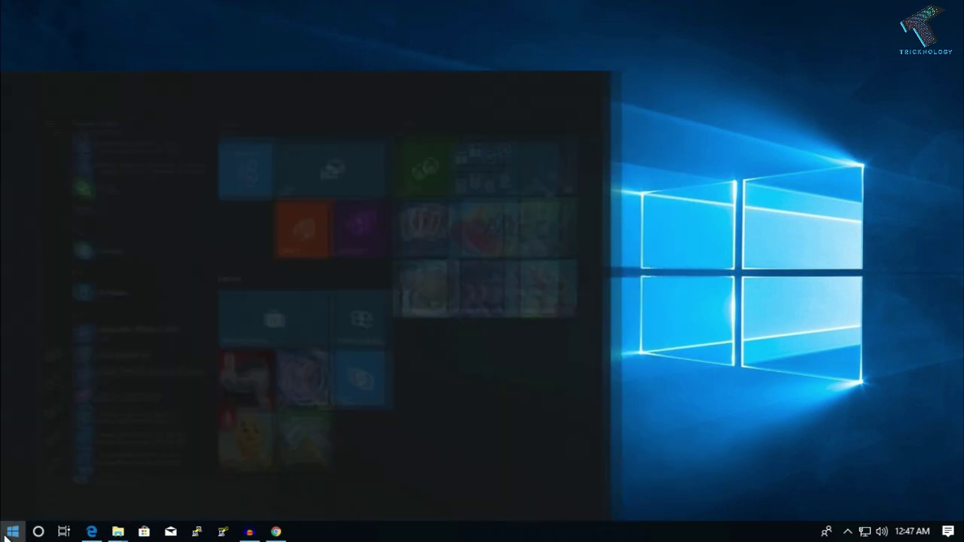
text(run)
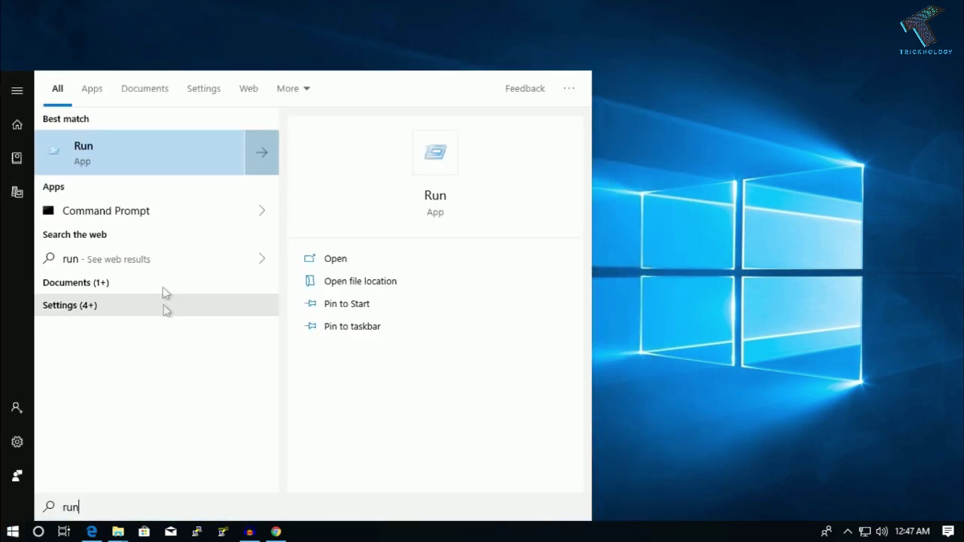
click(125, 166)
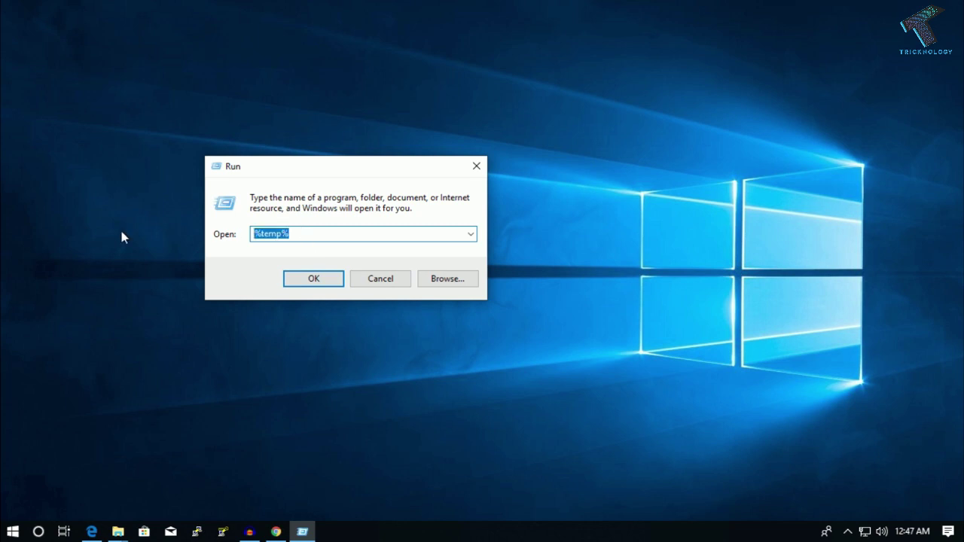
text(%temp)
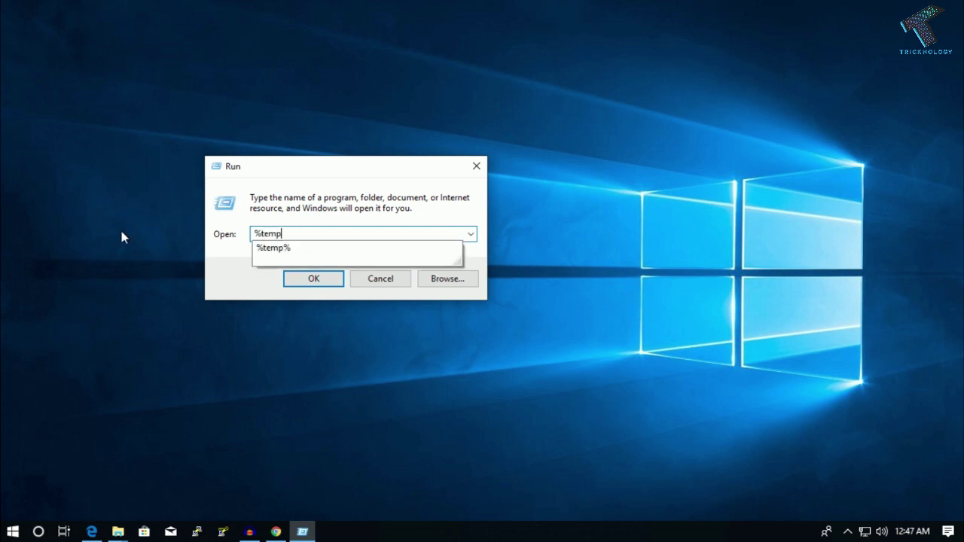
text(%)
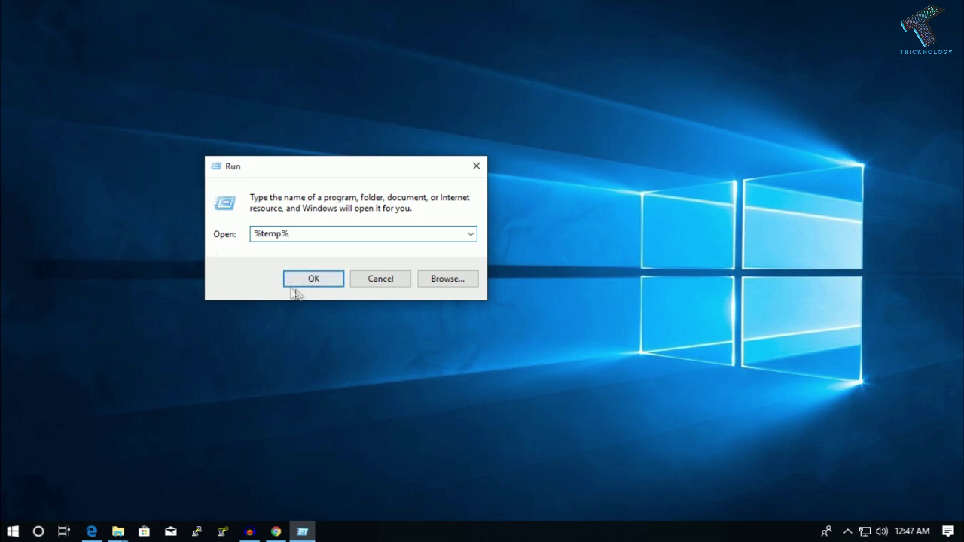
click(317, 280)
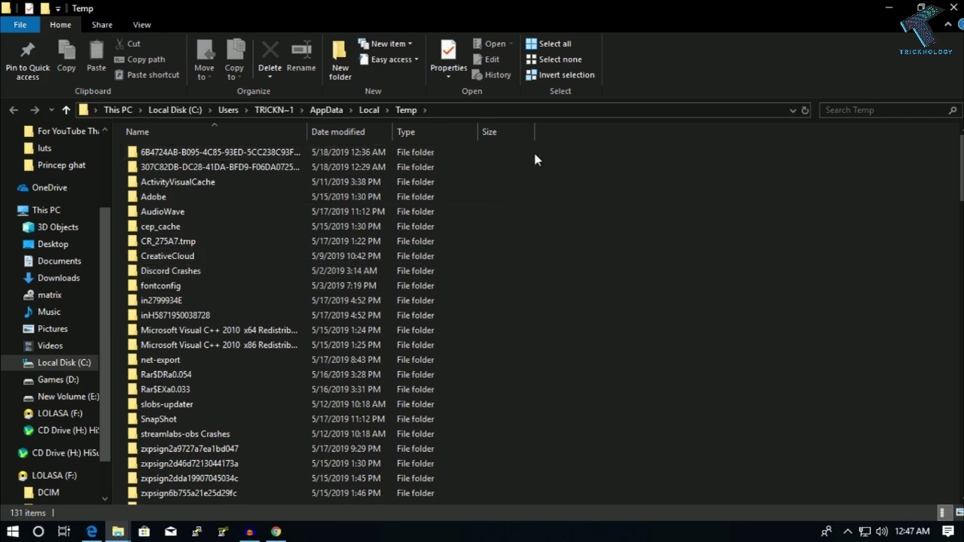
Select all 131 Temp items and request their permanent deletion with Shift+Delete.
drag(534, 159, 362, 449)
scroll(411, 411, up, 15)
click(626, 250)
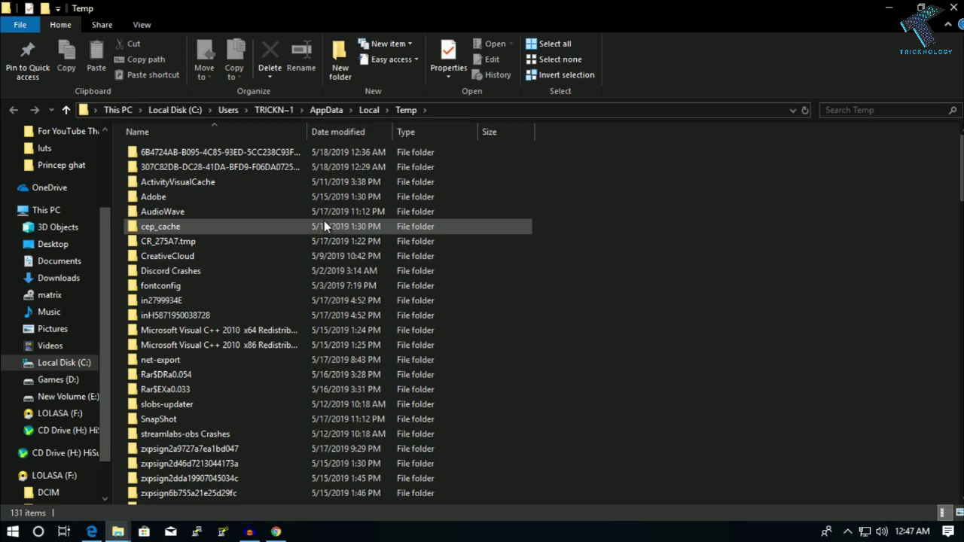
key(ctrl+a)
click(587, 173)
drag(558, 153, 564, 520)
click(614, 388)
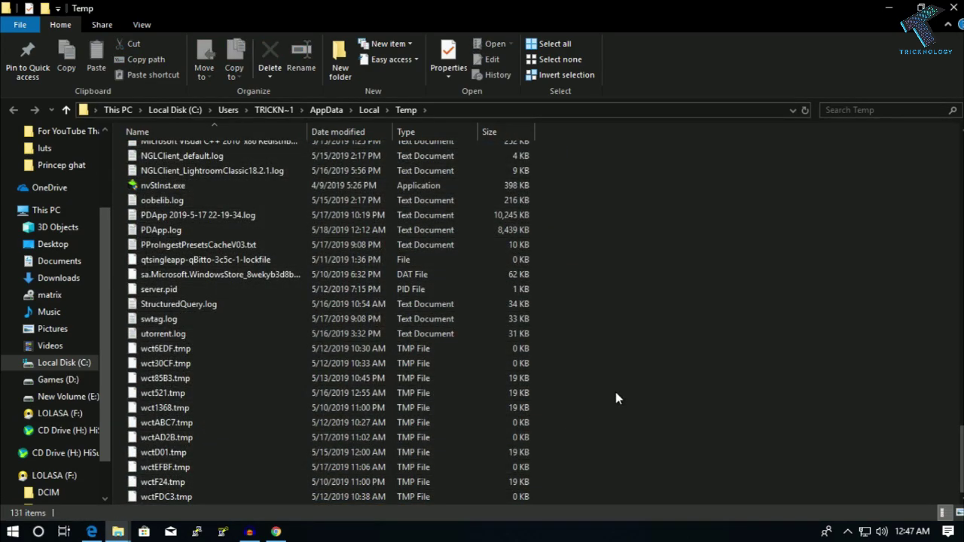
key(ctrl+a)
scroll(615, 398, up, 15)
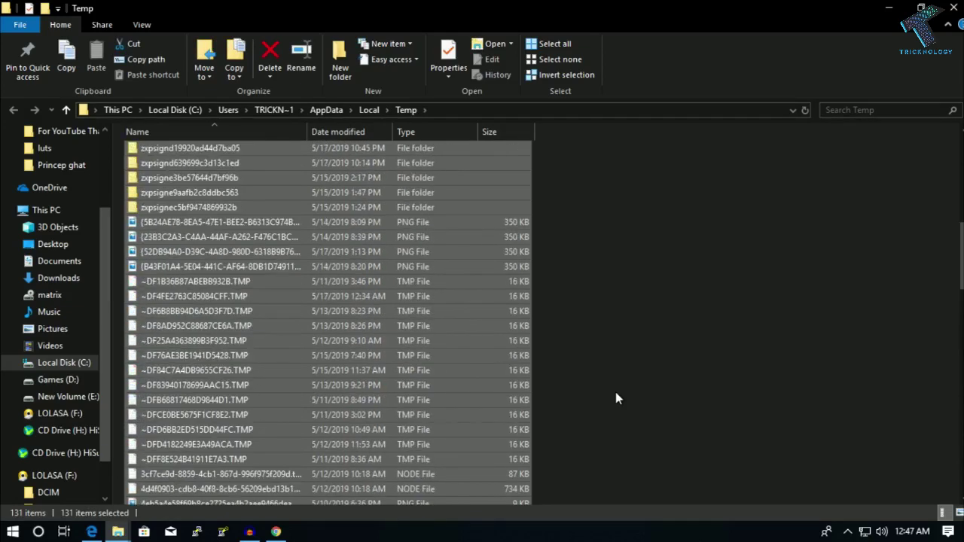
scroll(615, 398, up, 8)
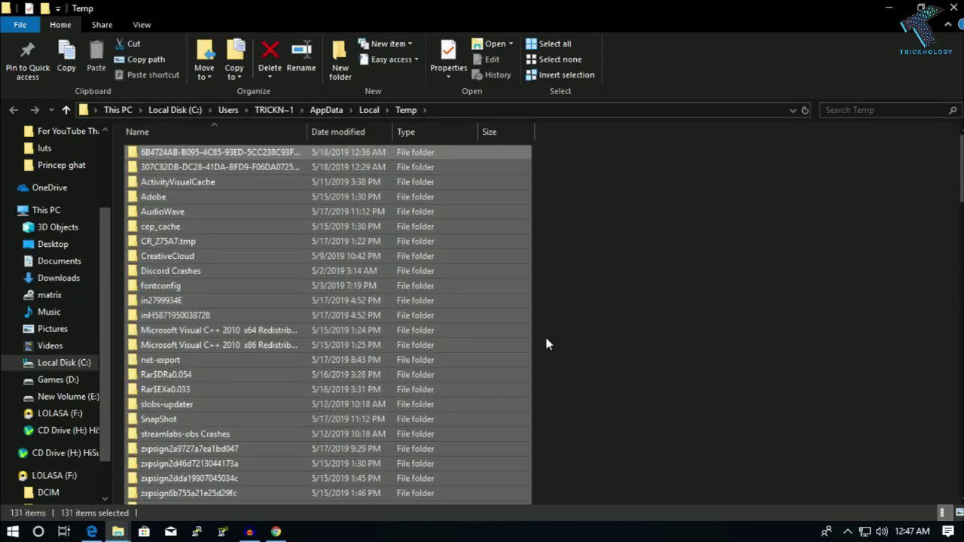
key(shift+Delete)
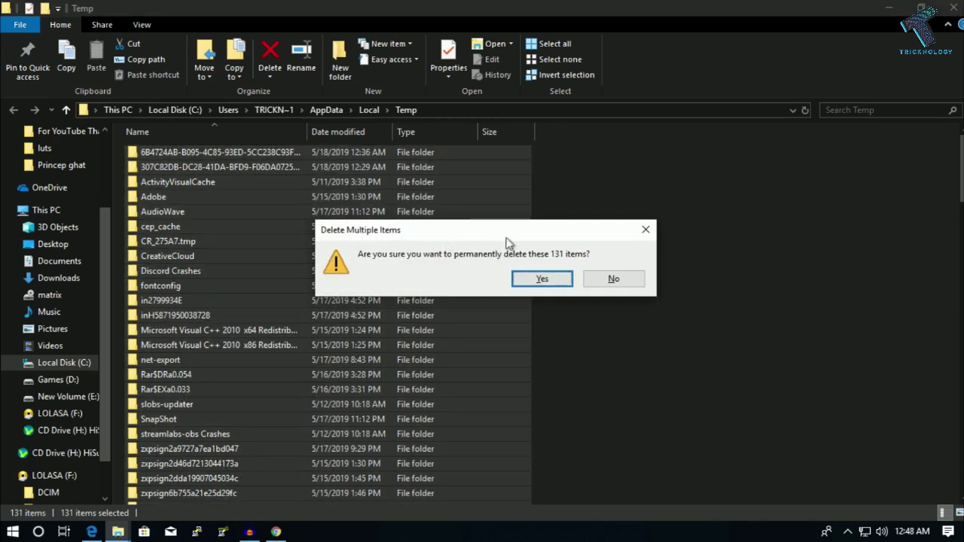
Confirm permanent deletion, skipping all in-use folders and access-denied files.
click(532, 281)
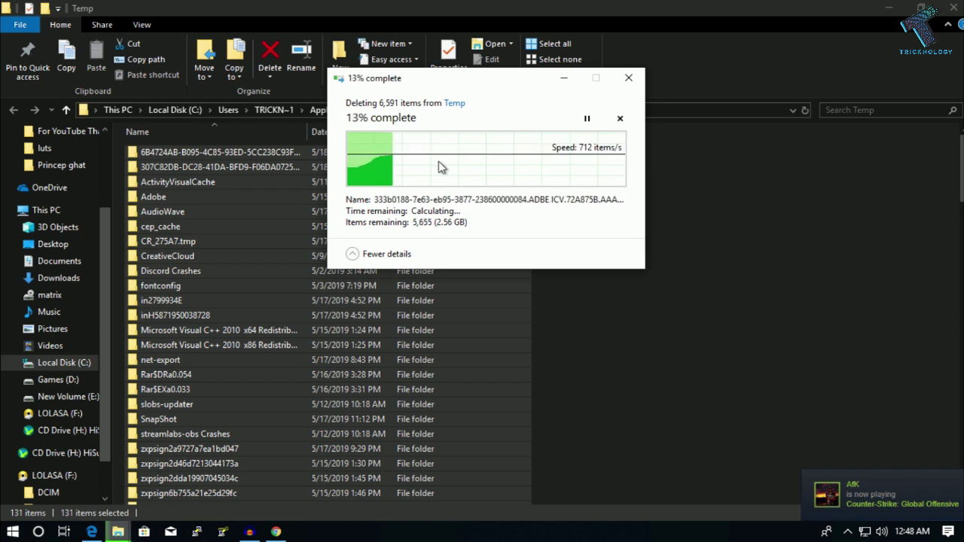
drag(475, 78, 454, 136)
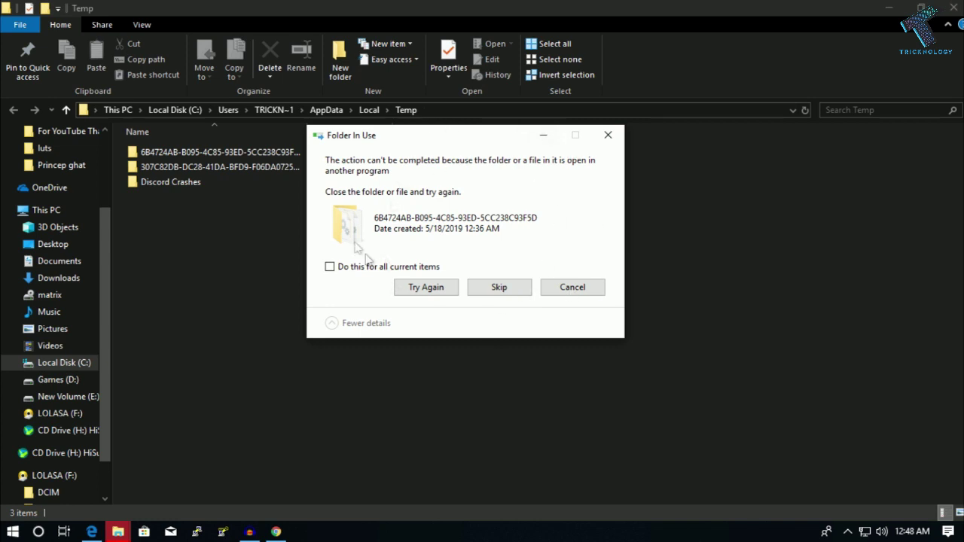
drag(430, 140, 455, 138)
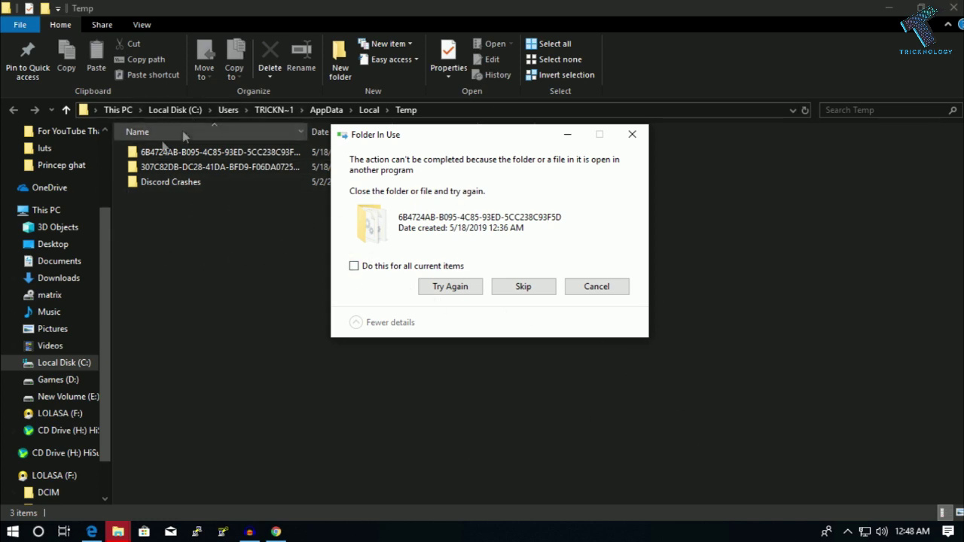
click(429, 267)
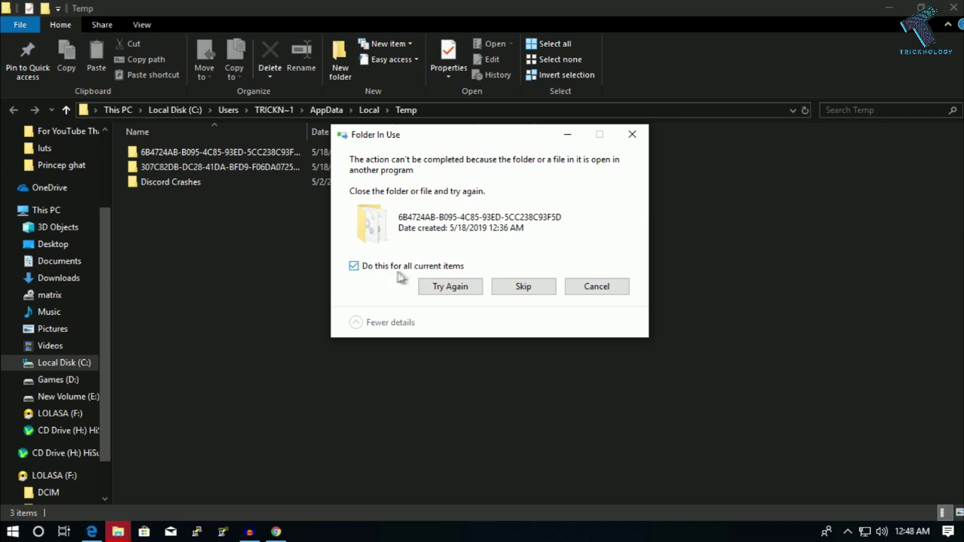
click(529, 294)
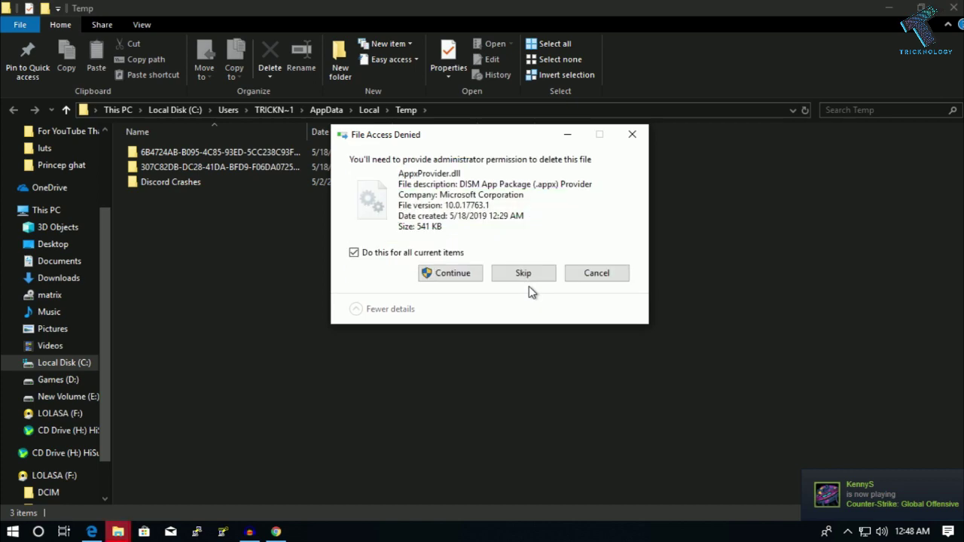
click(530, 291)
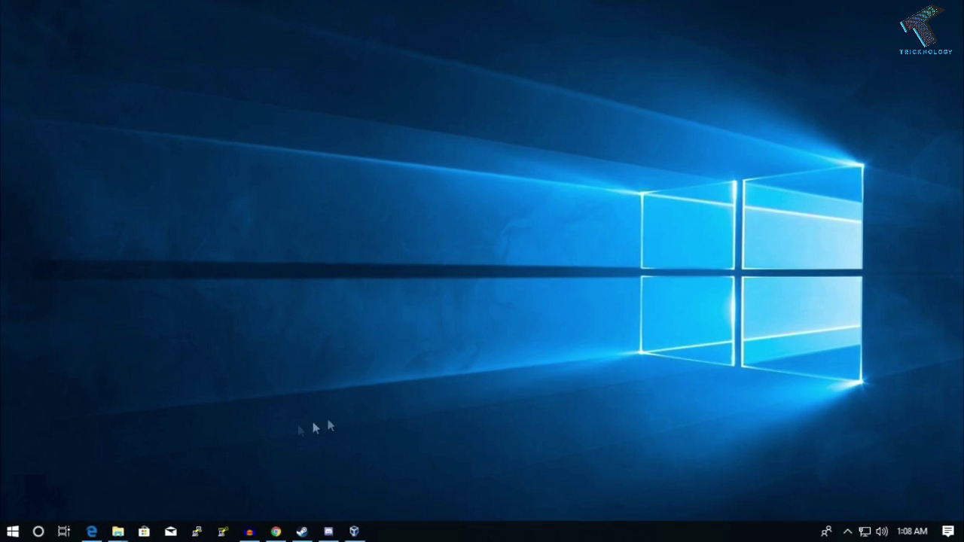
Search for 'disk cleanup' and launch Disk Cleanup.
click(12, 532)
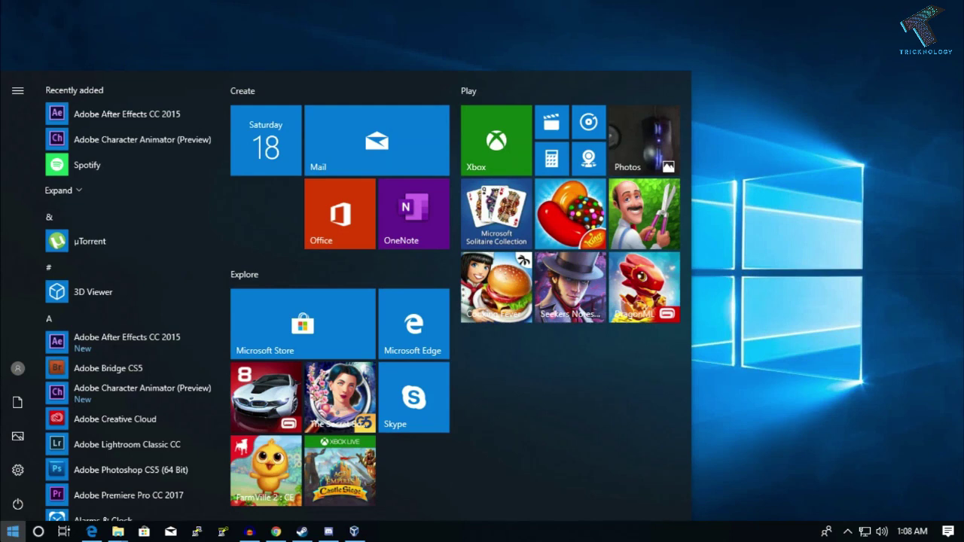
text(disk)
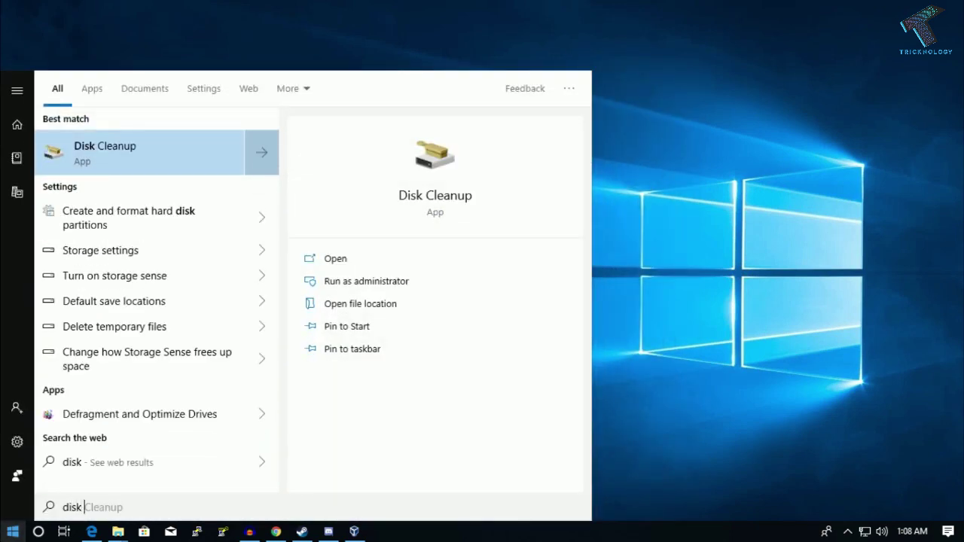
text( cleanup)
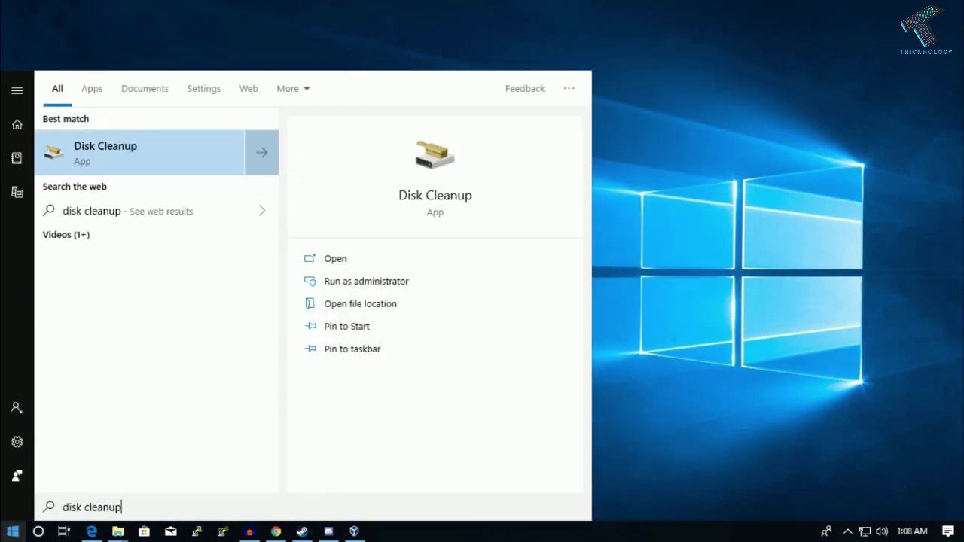
click(112, 150)
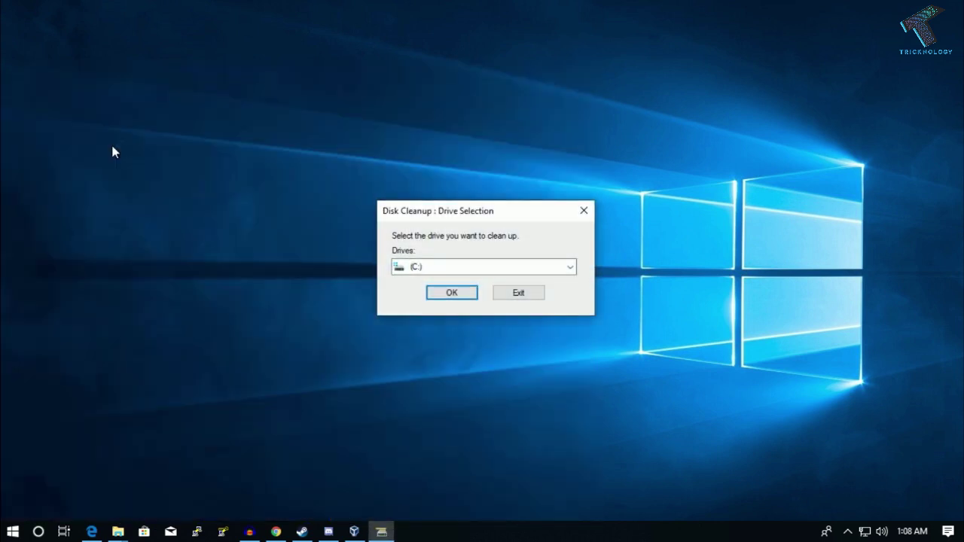
Choose drive (C:) and confirm to list its cleanable files.
click(451, 268)
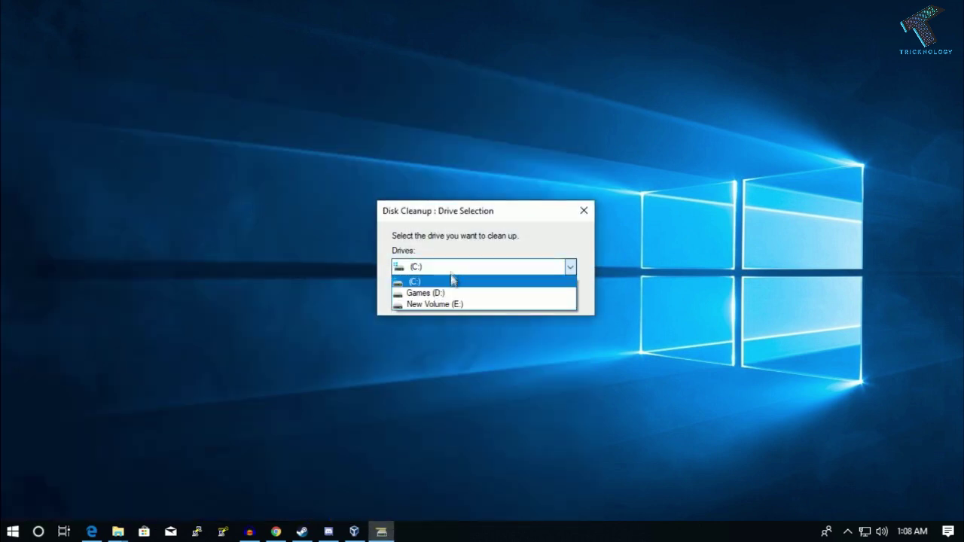
click(449, 286)
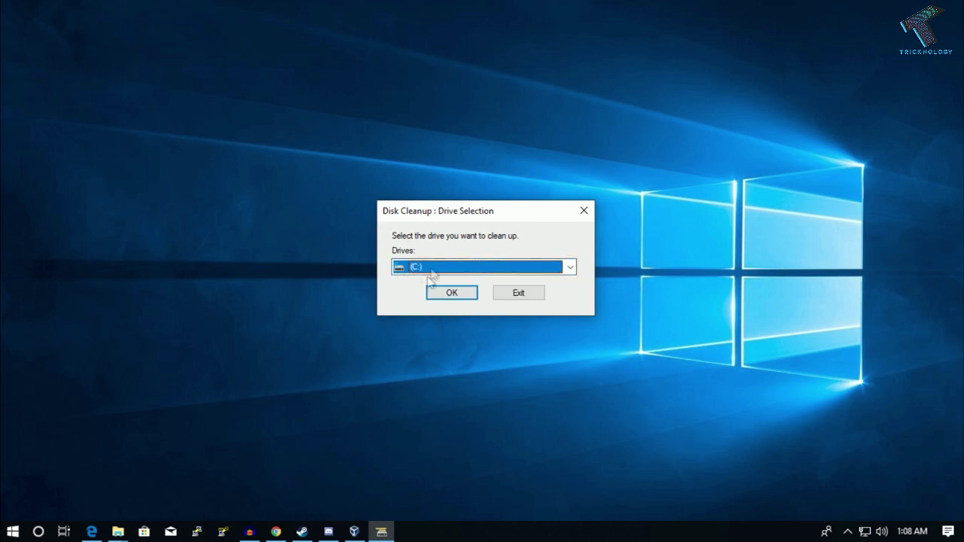
click(416, 268)
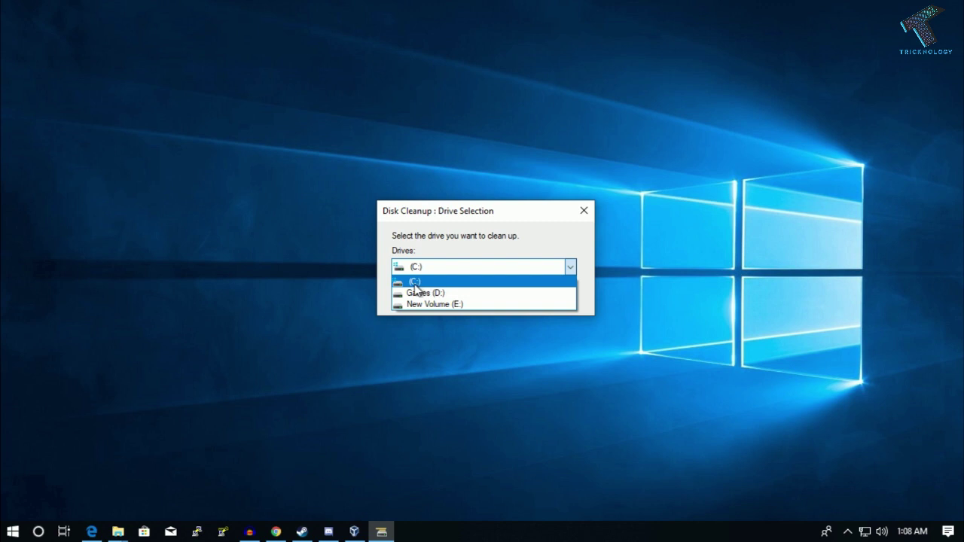
click(416, 283)
click(442, 272)
click(435, 282)
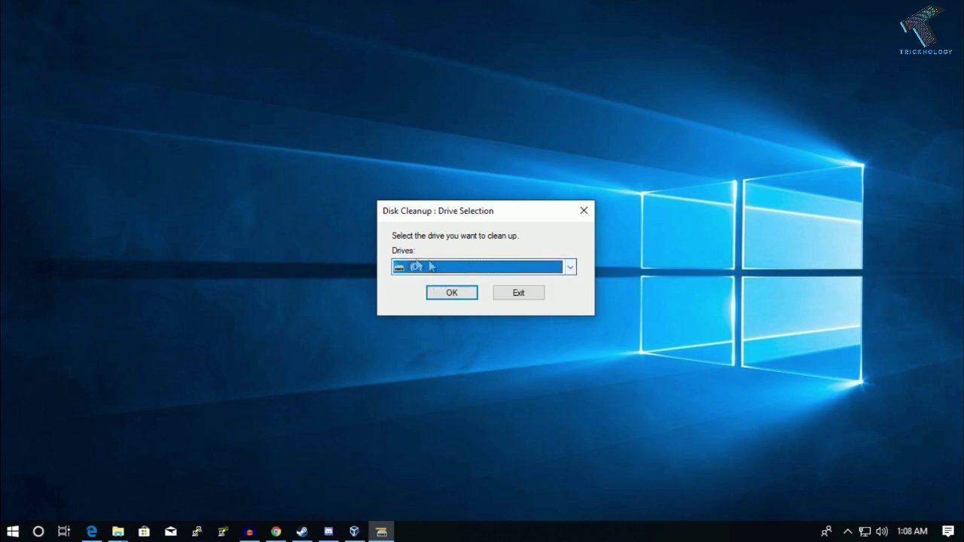
click(452, 295)
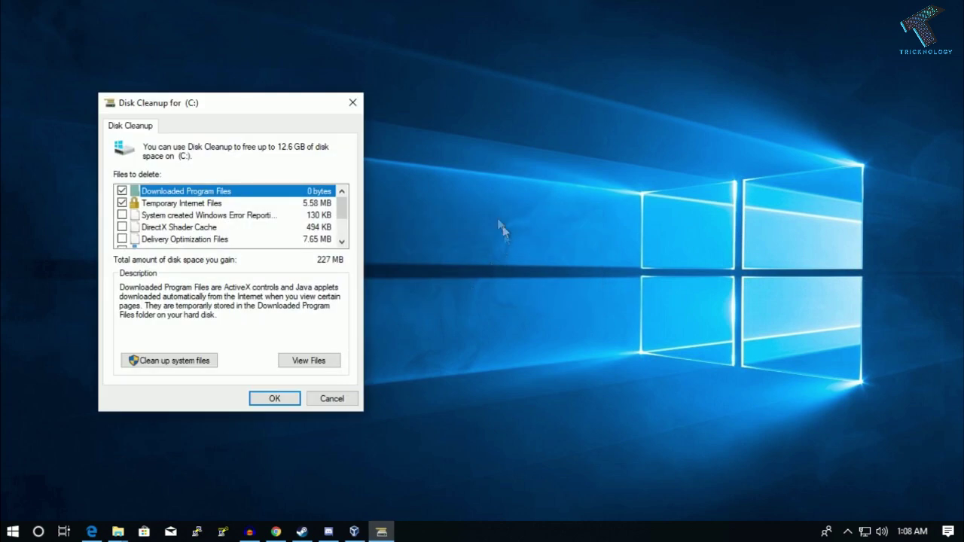
Tick Temporary files, Recycle Bin, Windows error reports, DirectX Shader Cache and Delivery Optimization Files.
drag(343, 217, 338, 252)
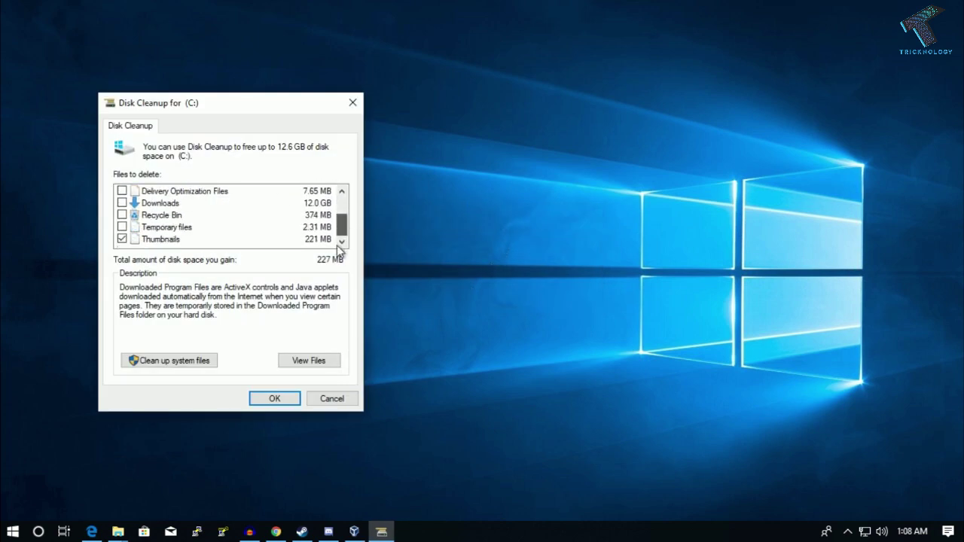
click(122, 226)
click(122, 214)
click(122, 202)
scroll(343, 220, up, 1)
click(128, 228)
click(122, 214)
click(122, 203)
click(122, 226)
Untick Downloads and permanently delete the 612 MB of selected junk files.
scroll(343, 208, up, 1)
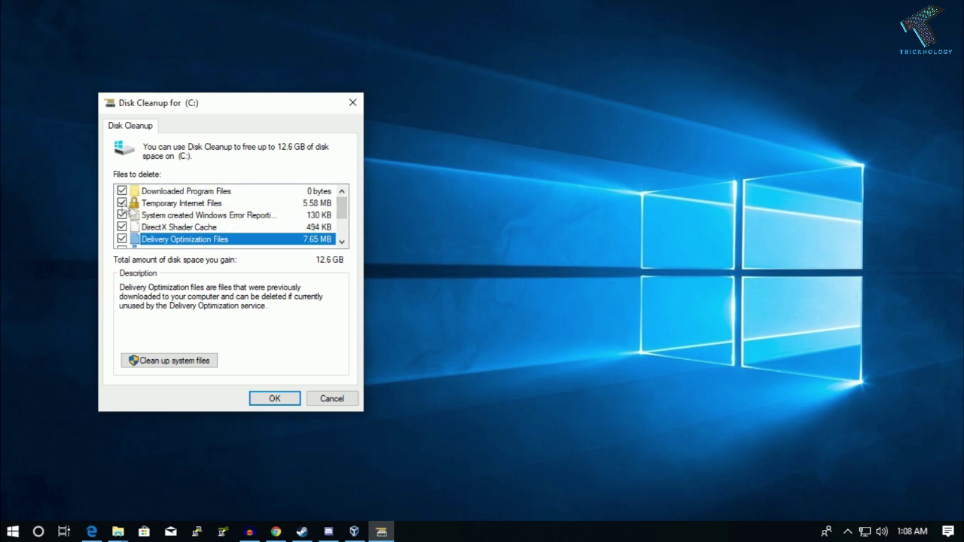
scroll(337, 219, down, 2)
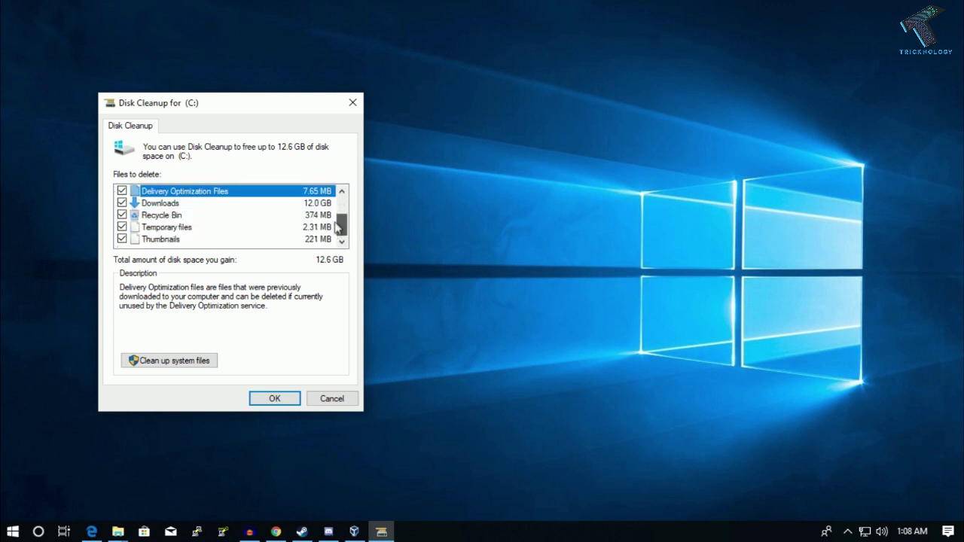
click(122, 203)
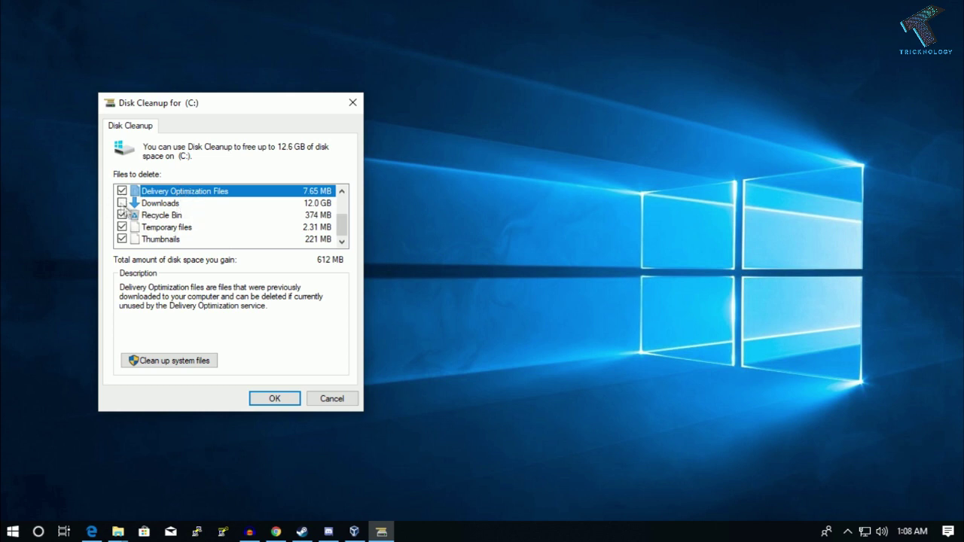
mouse_move(340, 227)
mouse_down()
mouse_move(349, 207)
mouse_move(341, 216)
mouse_up()
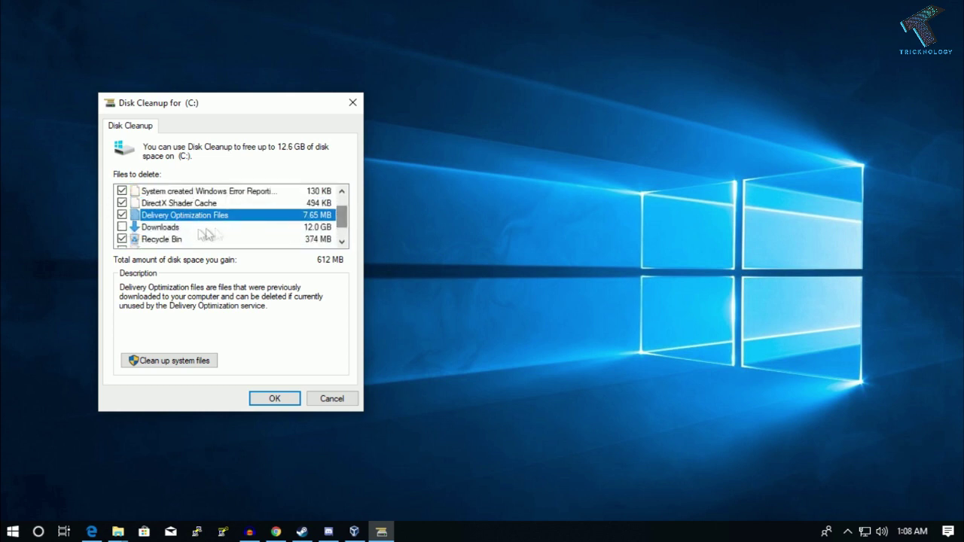
mouse_move(342, 216)
mouse_down()
mouse_move(343, 235)
mouse_move(343, 207)
mouse_up()
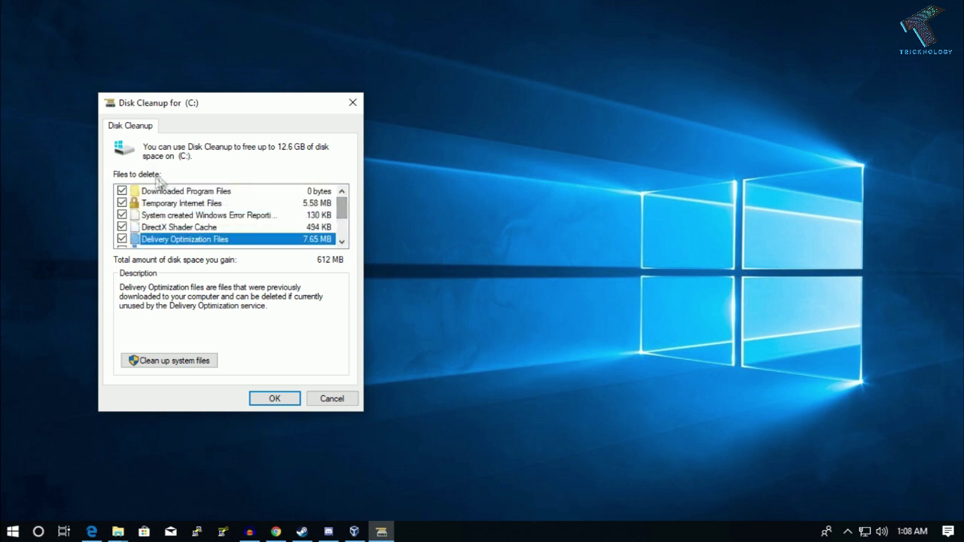
click(274, 398)
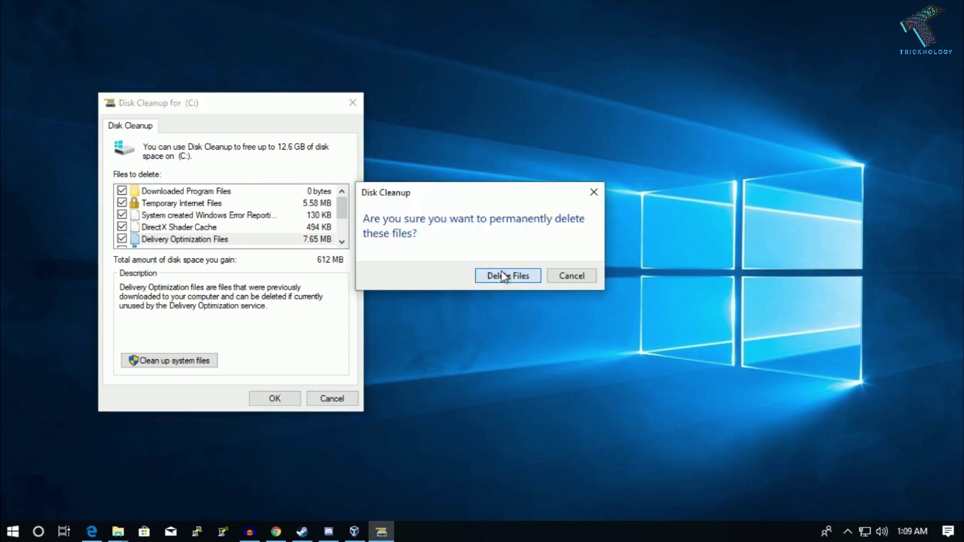
click(503, 277)
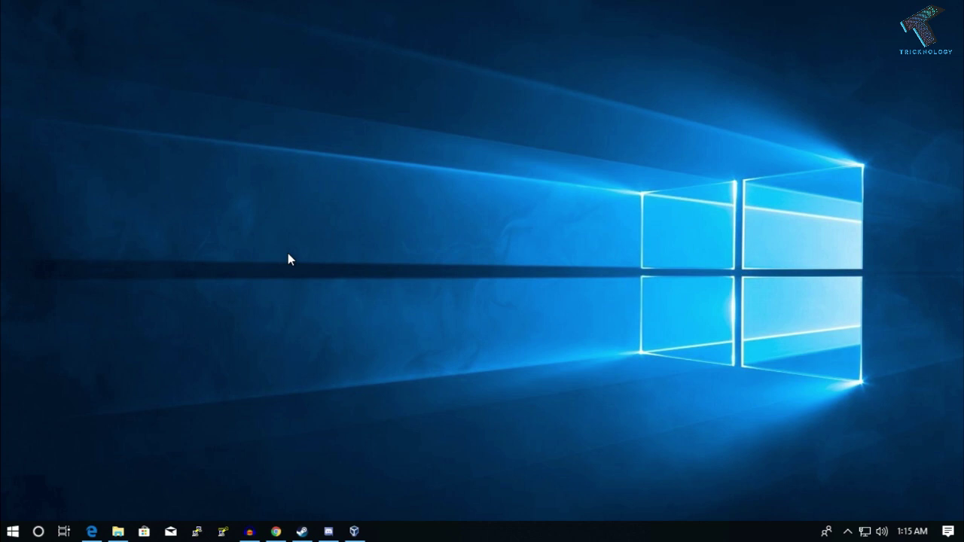
Browse from This PC to C:\Windows\SoftwareDistribution.
click(113, 475)
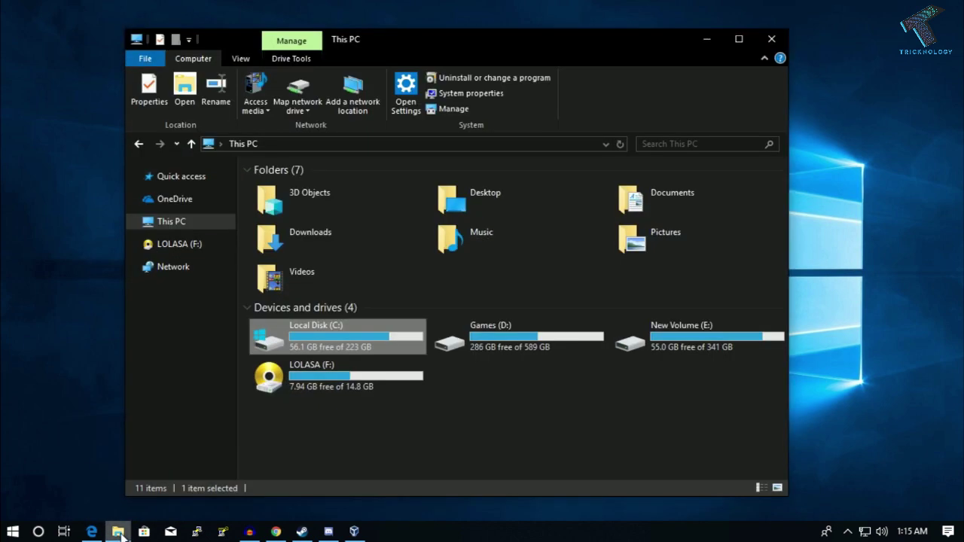
double_click(323, 335)
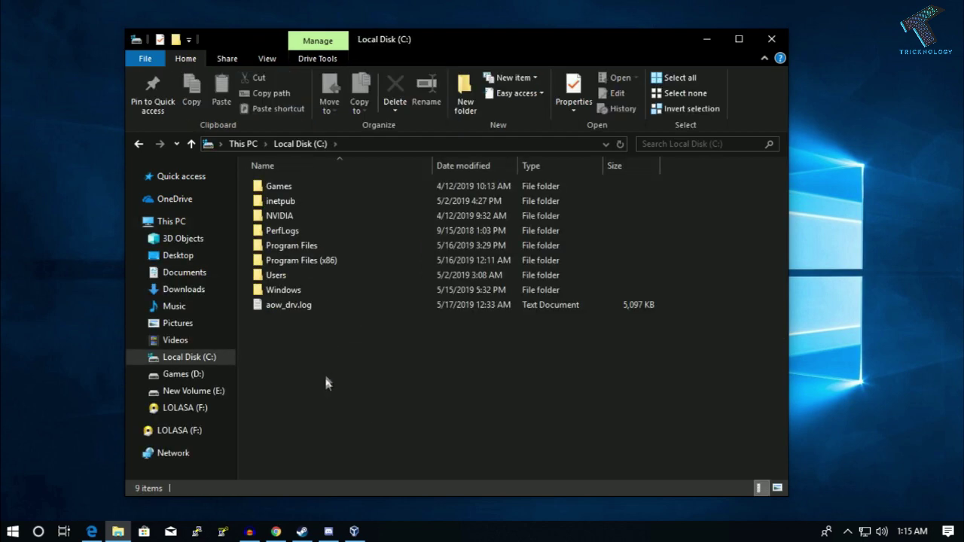
double_click(296, 290)
scroll(455, 347, down, 9)
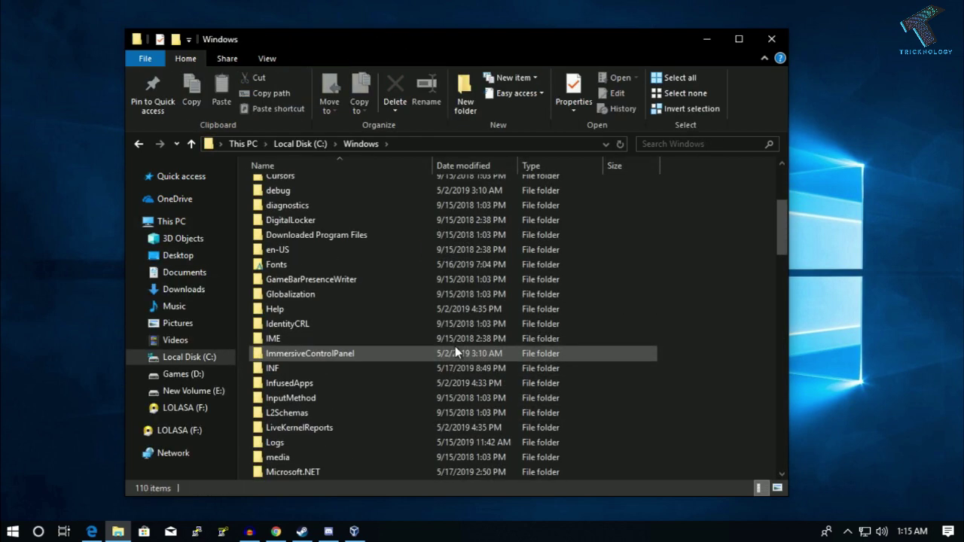
scroll(455, 347, up, 2)
scroll(455, 347, down, 8)
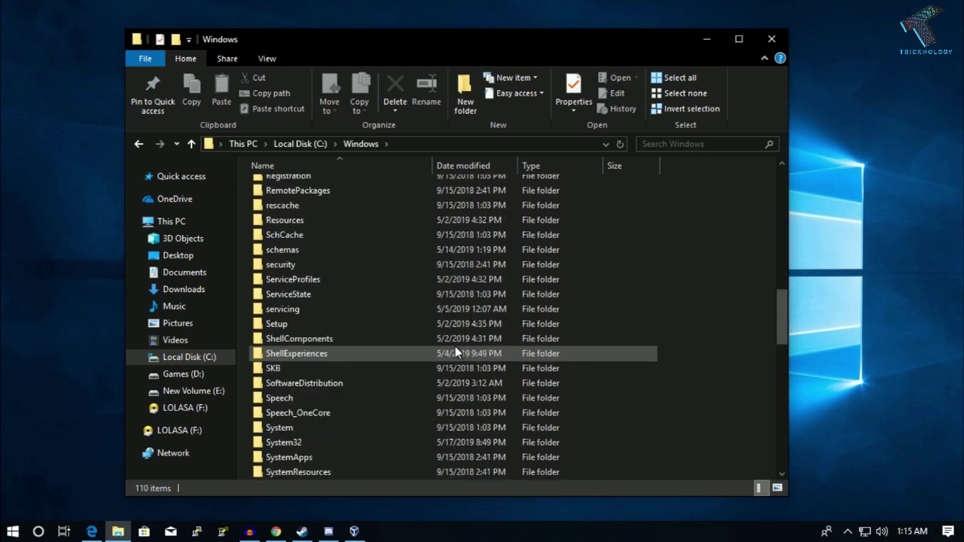
click(330, 387)
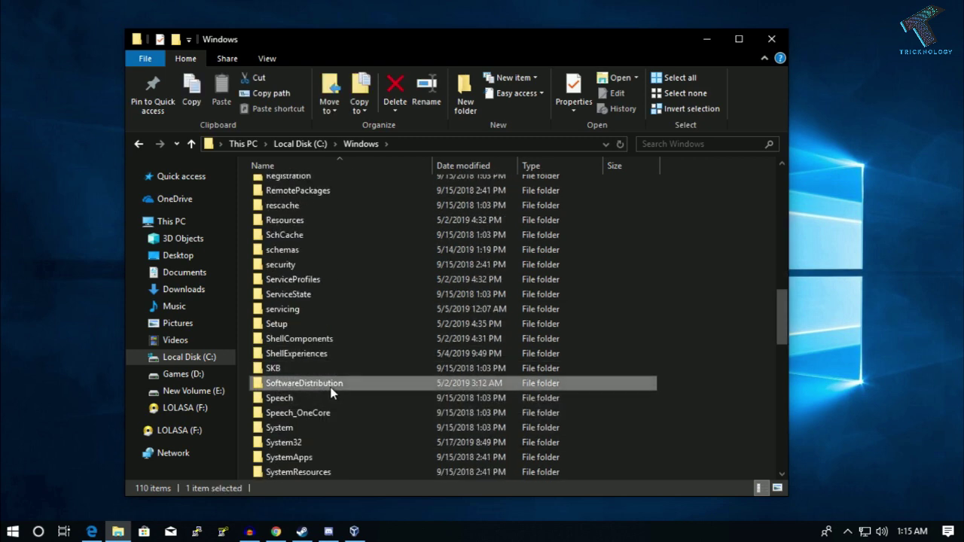
double_click(376, 385)
Permanently delete all five SoftwareDistribution items, granting administrator permission.
drag(377, 385, 295, 156)
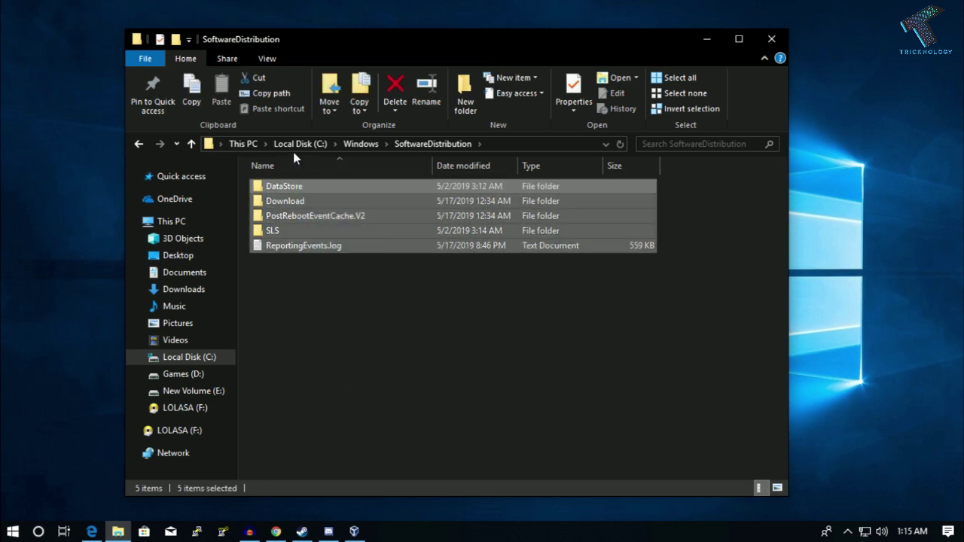
drag(455, 366, 294, 173)
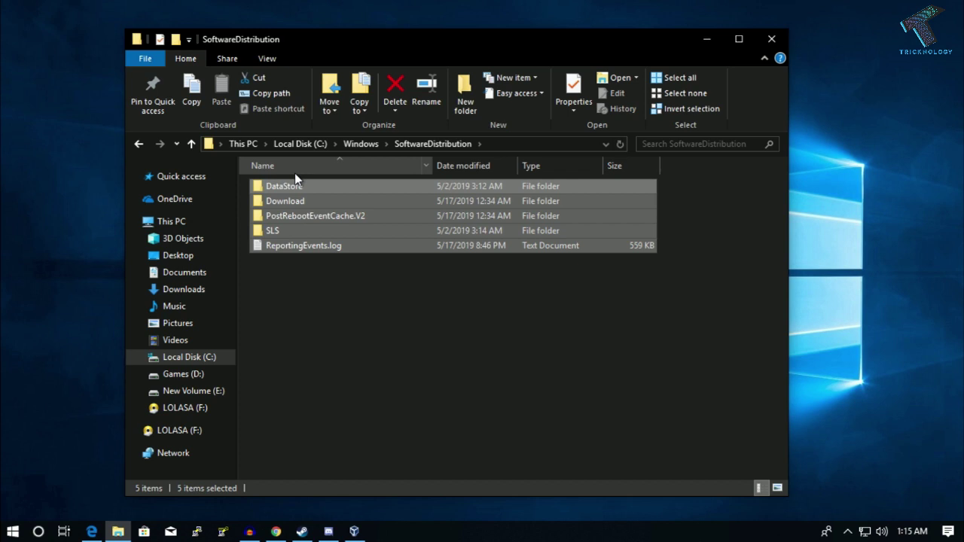
key(shift+Delete)
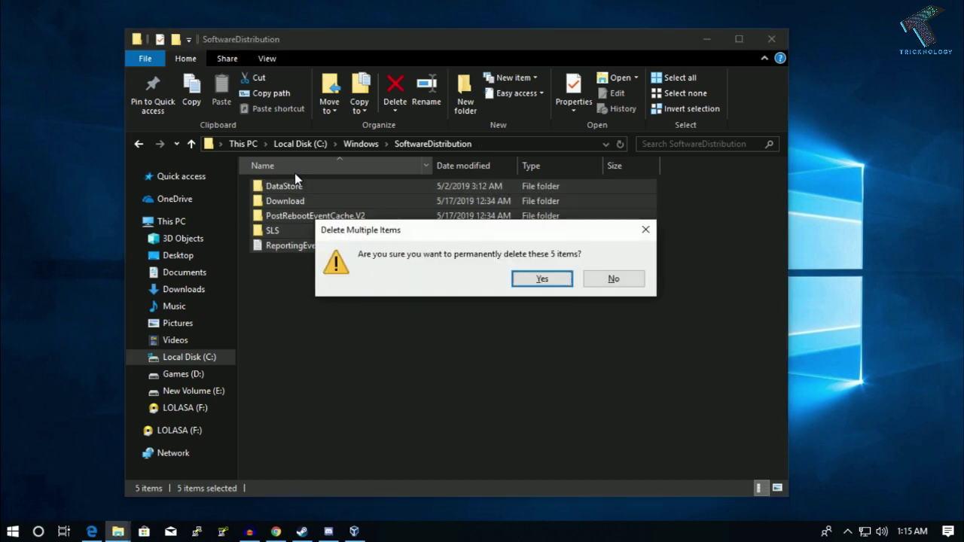
key(Escape)
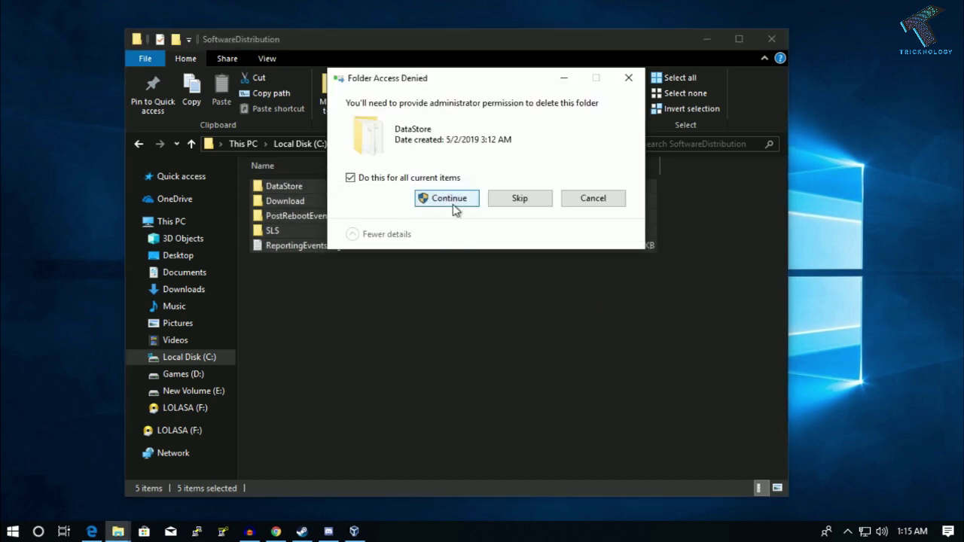
click(451, 200)
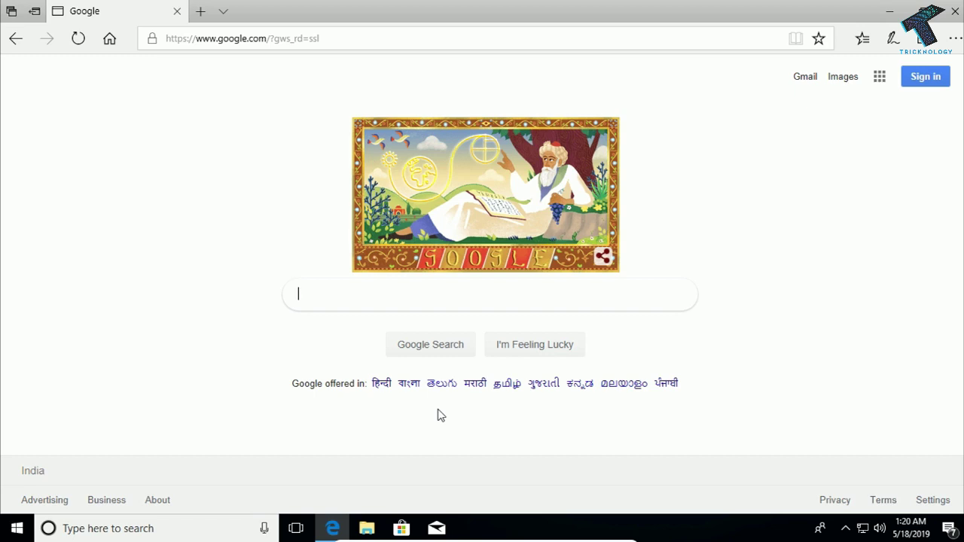
Search Google for 'ccleaner' in Microsoft Edge.
text(c)
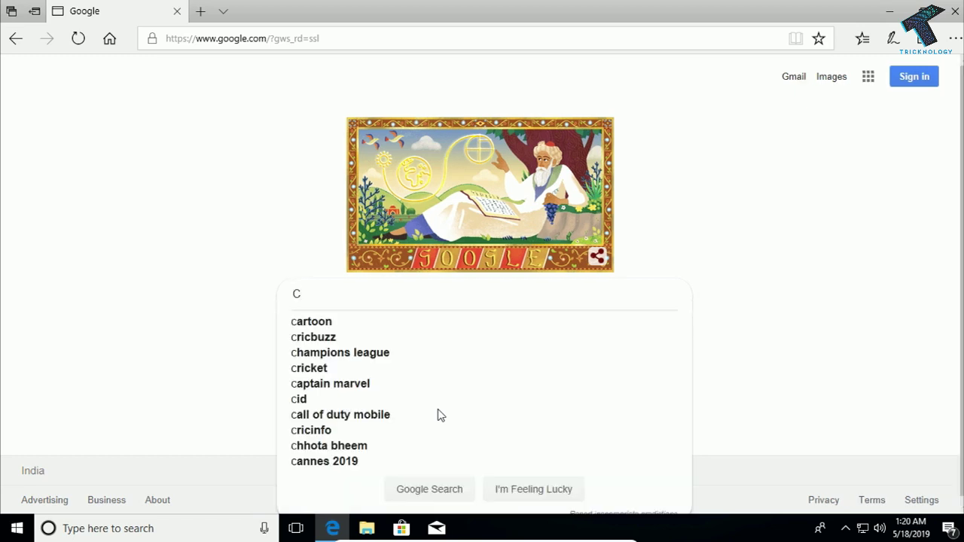
text(cleaner)
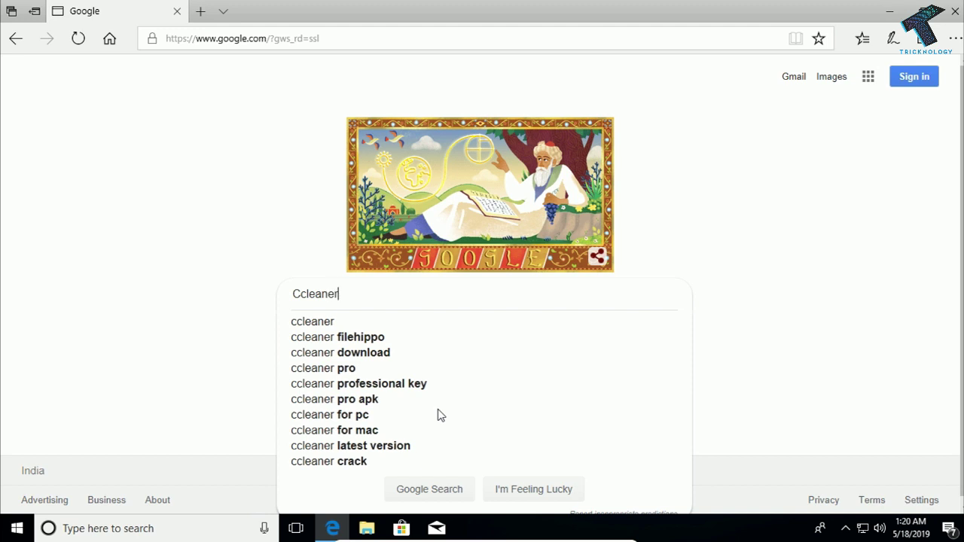
click(364, 330)
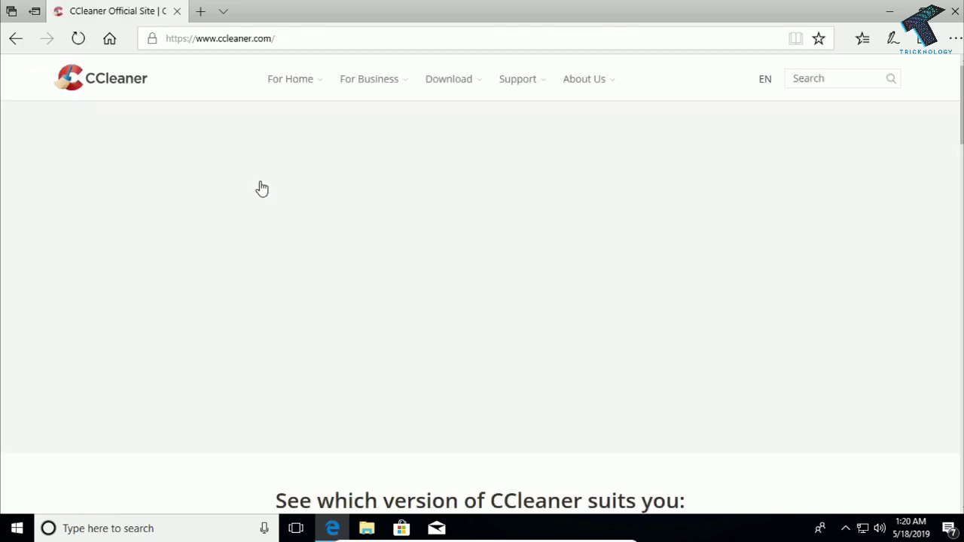
Download the free CCleaner installer ccsetup557.exe (20.3 MB) and minimize Edge to show the desktop.
scroll(261, 187, down, 1)
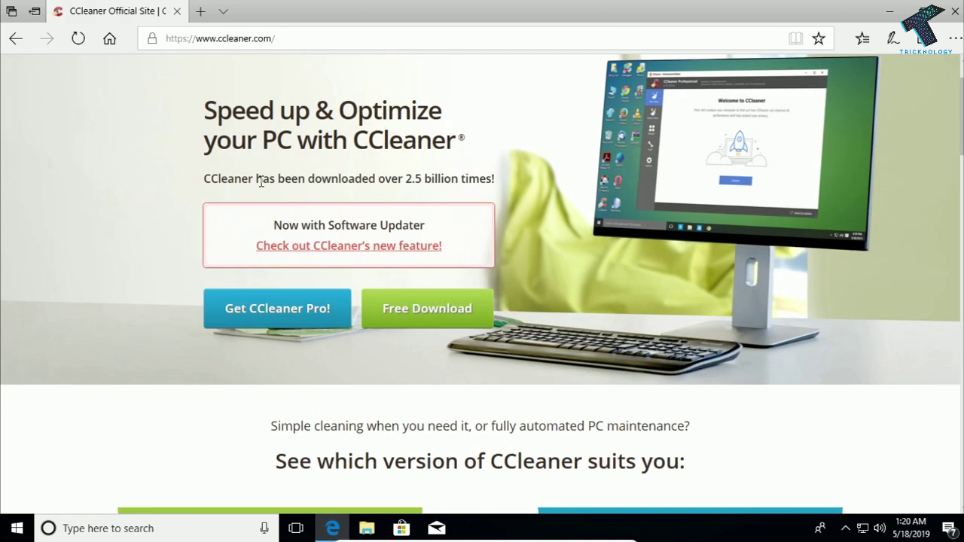
scroll(437, 320, down, 7)
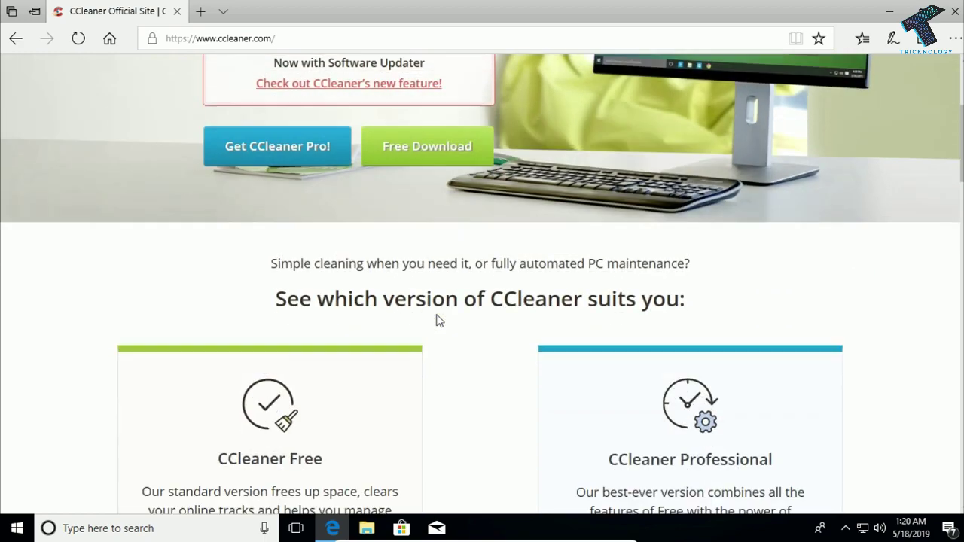
scroll(436, 320, down, 3)
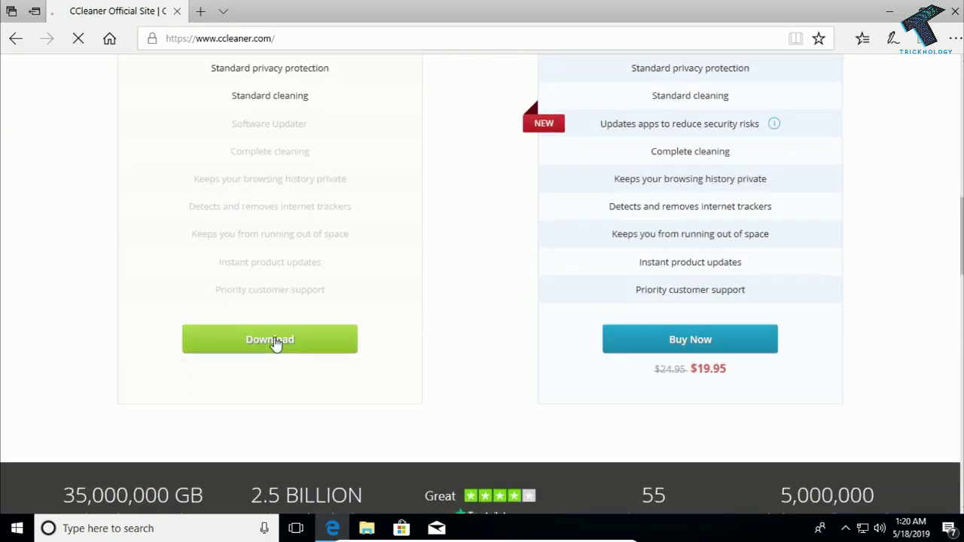
scroll(274, 338, down, 7)
scroll(274, 342, down, 5)
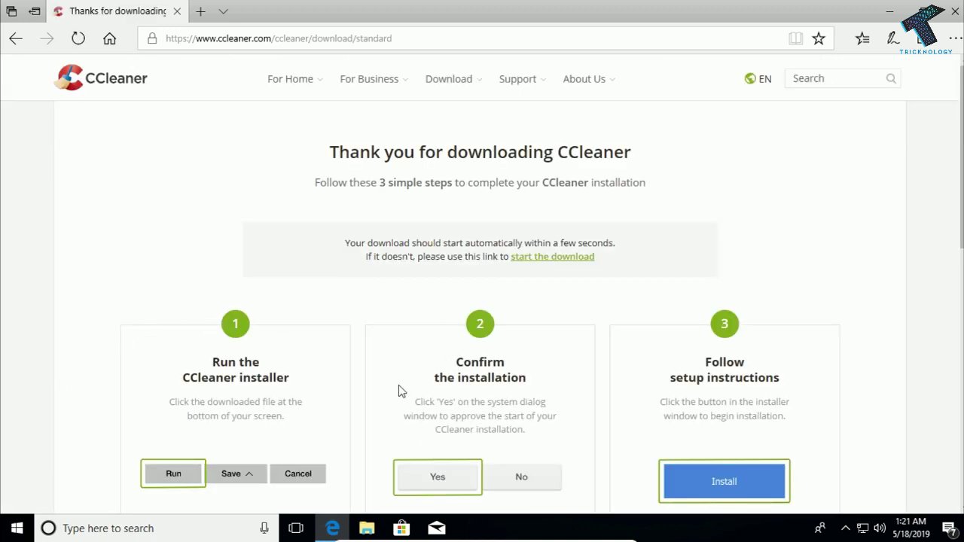
scroll(398, 385, down, 3)
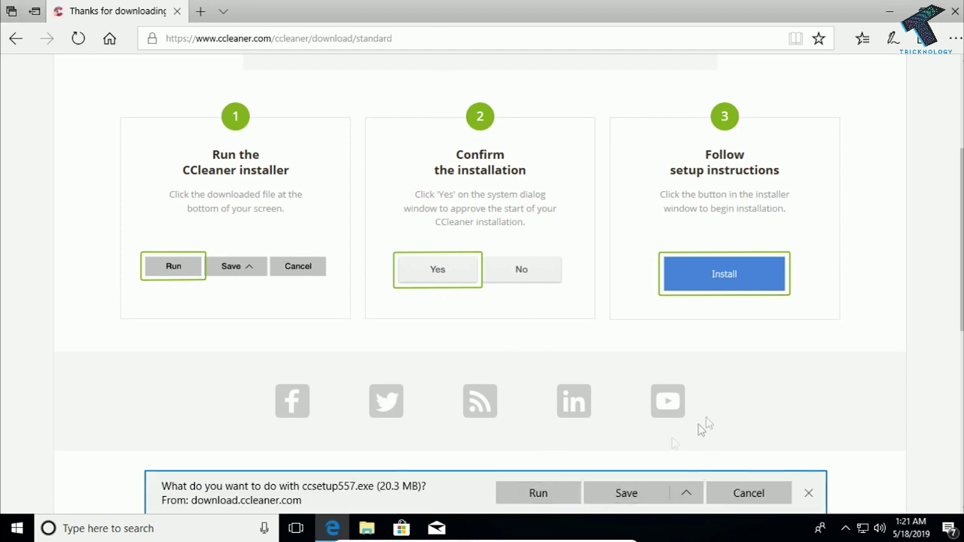
click(759, 494)
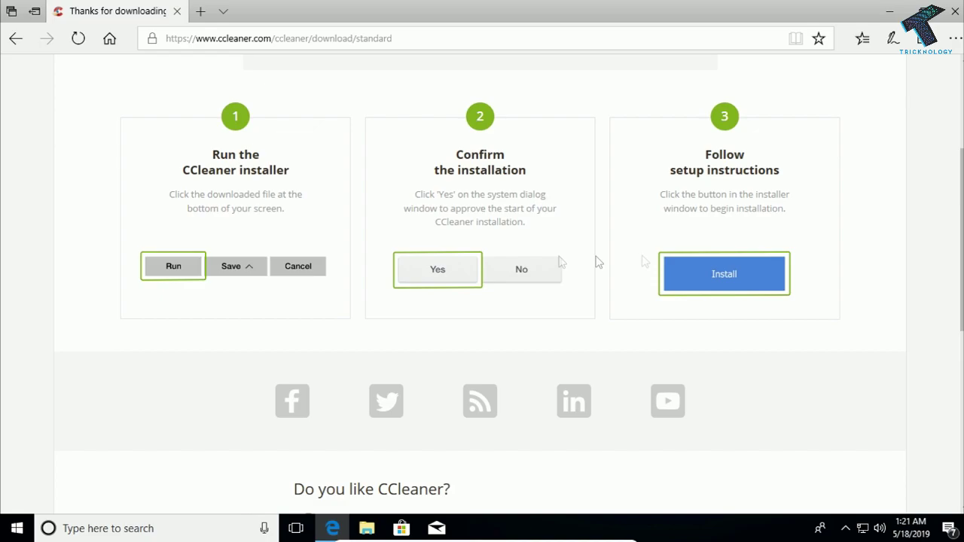
click(889, 10)
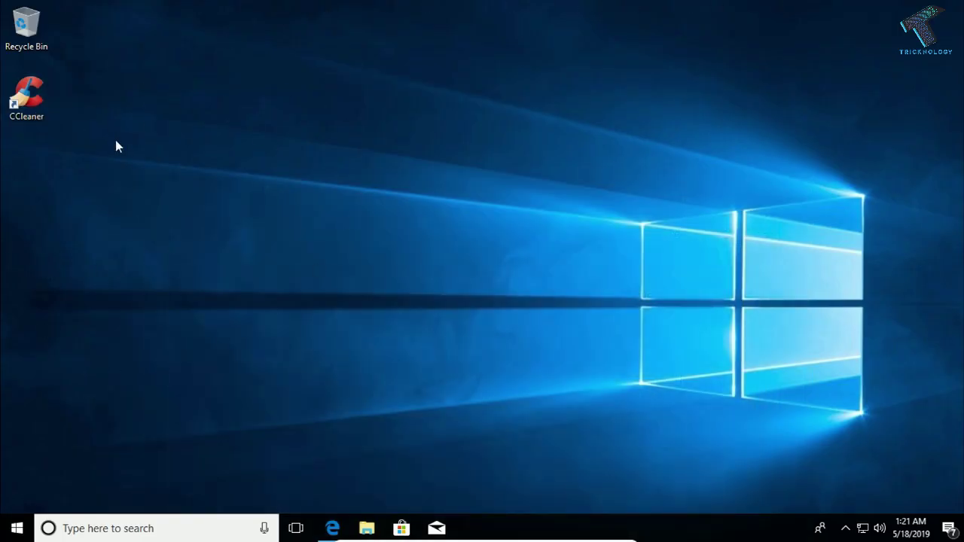
Launch CCleaner, Easy Clean the 7 trackers and 20 MB junk, then scan the registry for issues.
click(33, 109)
double_click(33, 110)
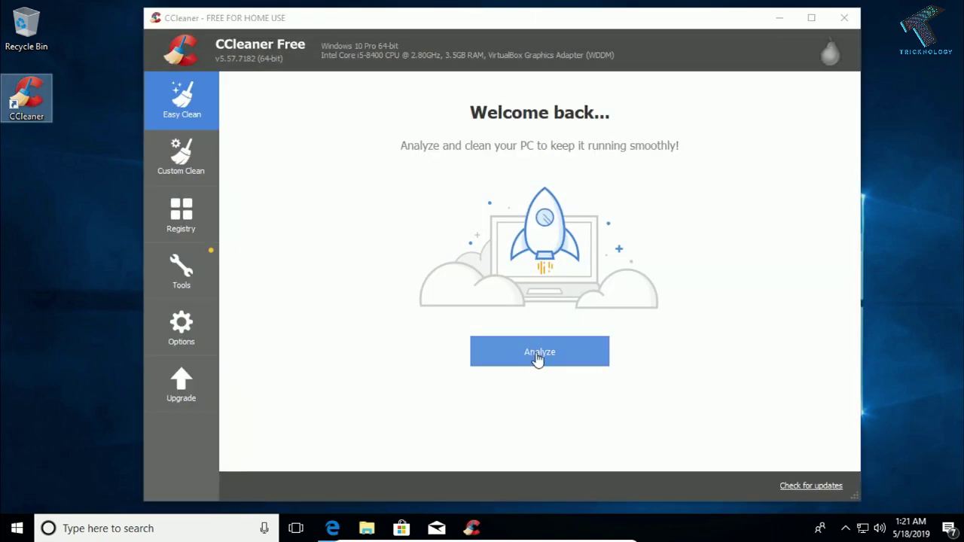
click(538, 359)
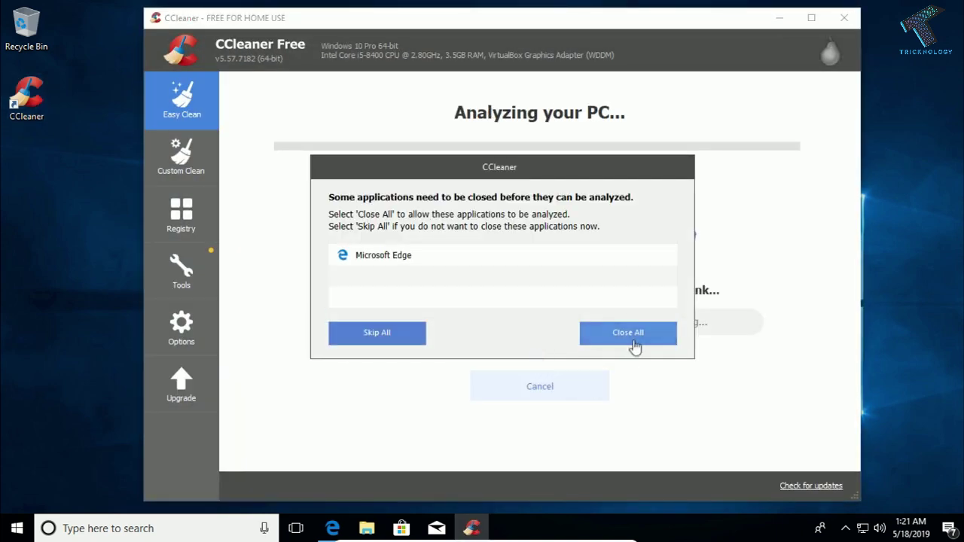
click(409, 338)
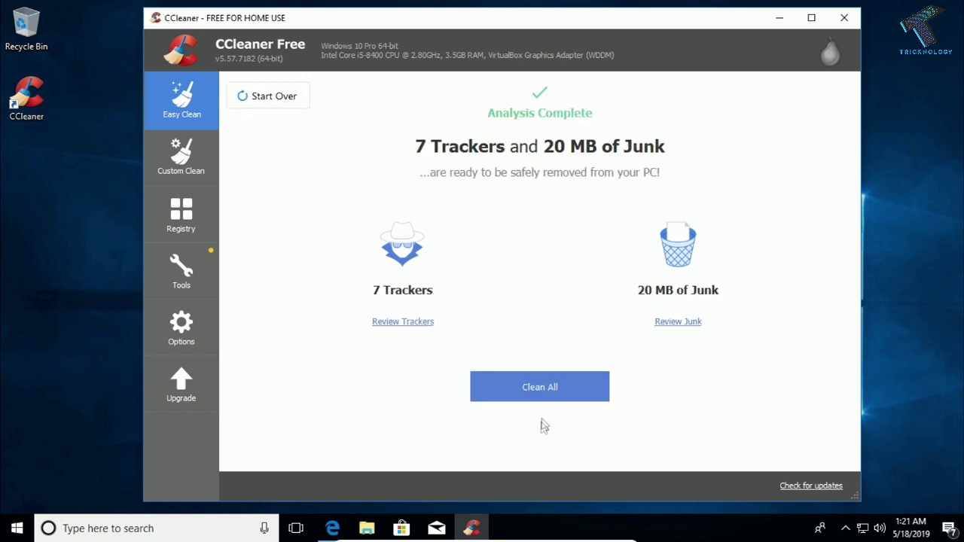
click(542, 393)
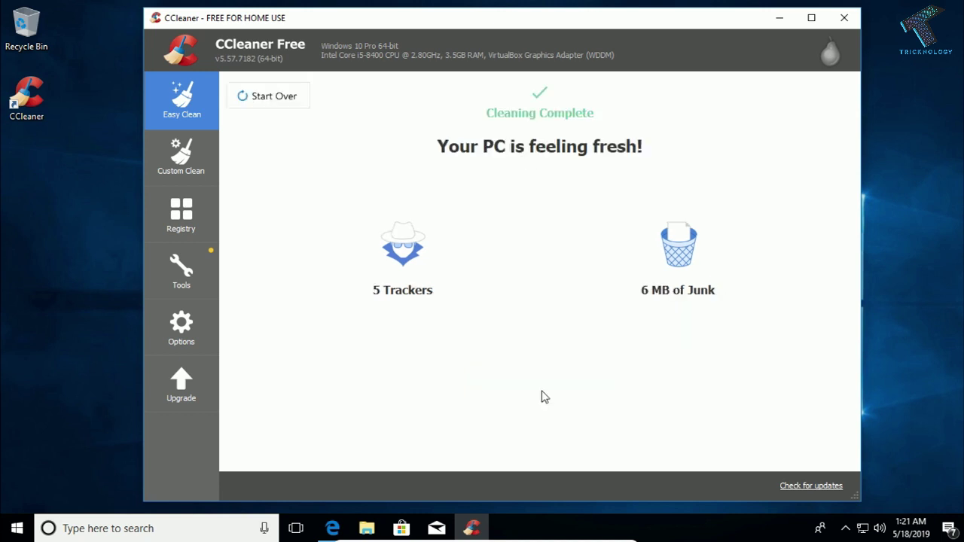
click(181, 226)
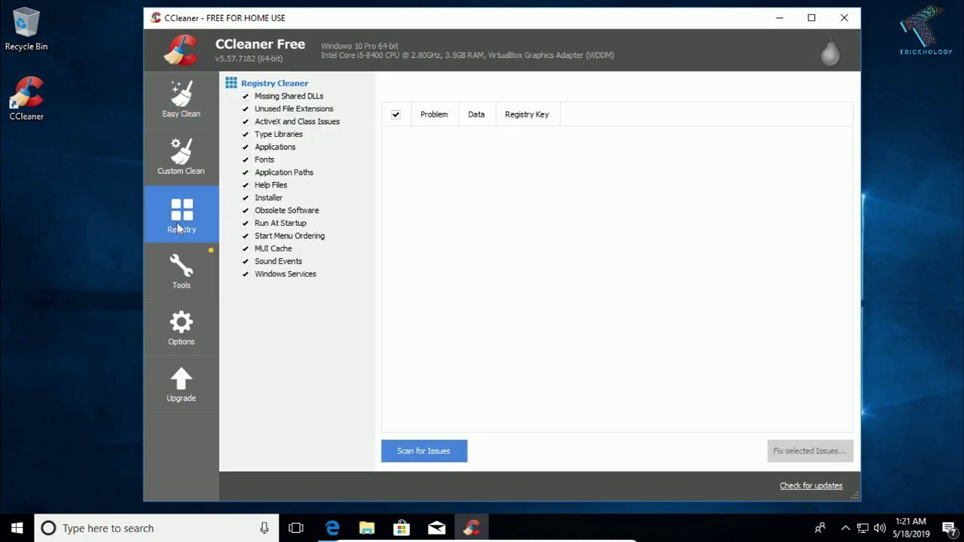
click(446, 455)
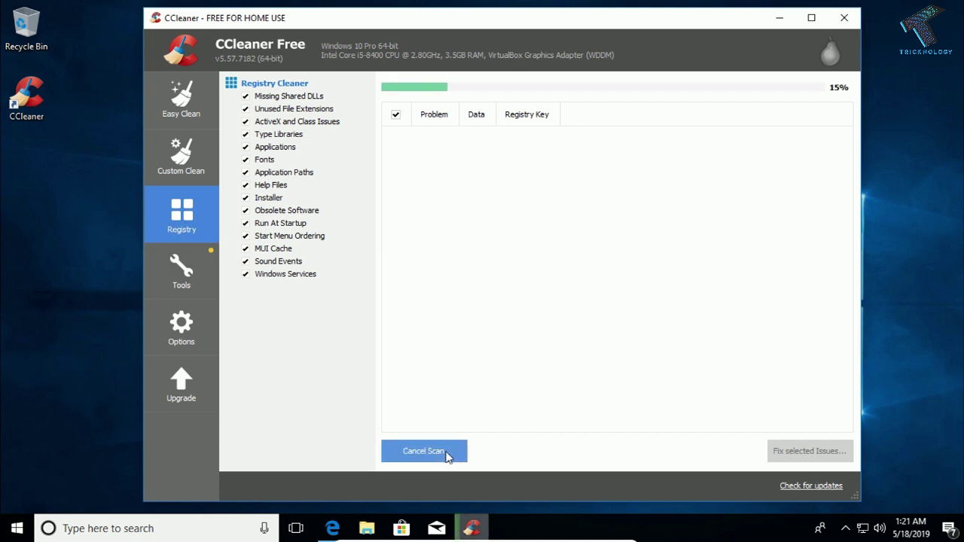